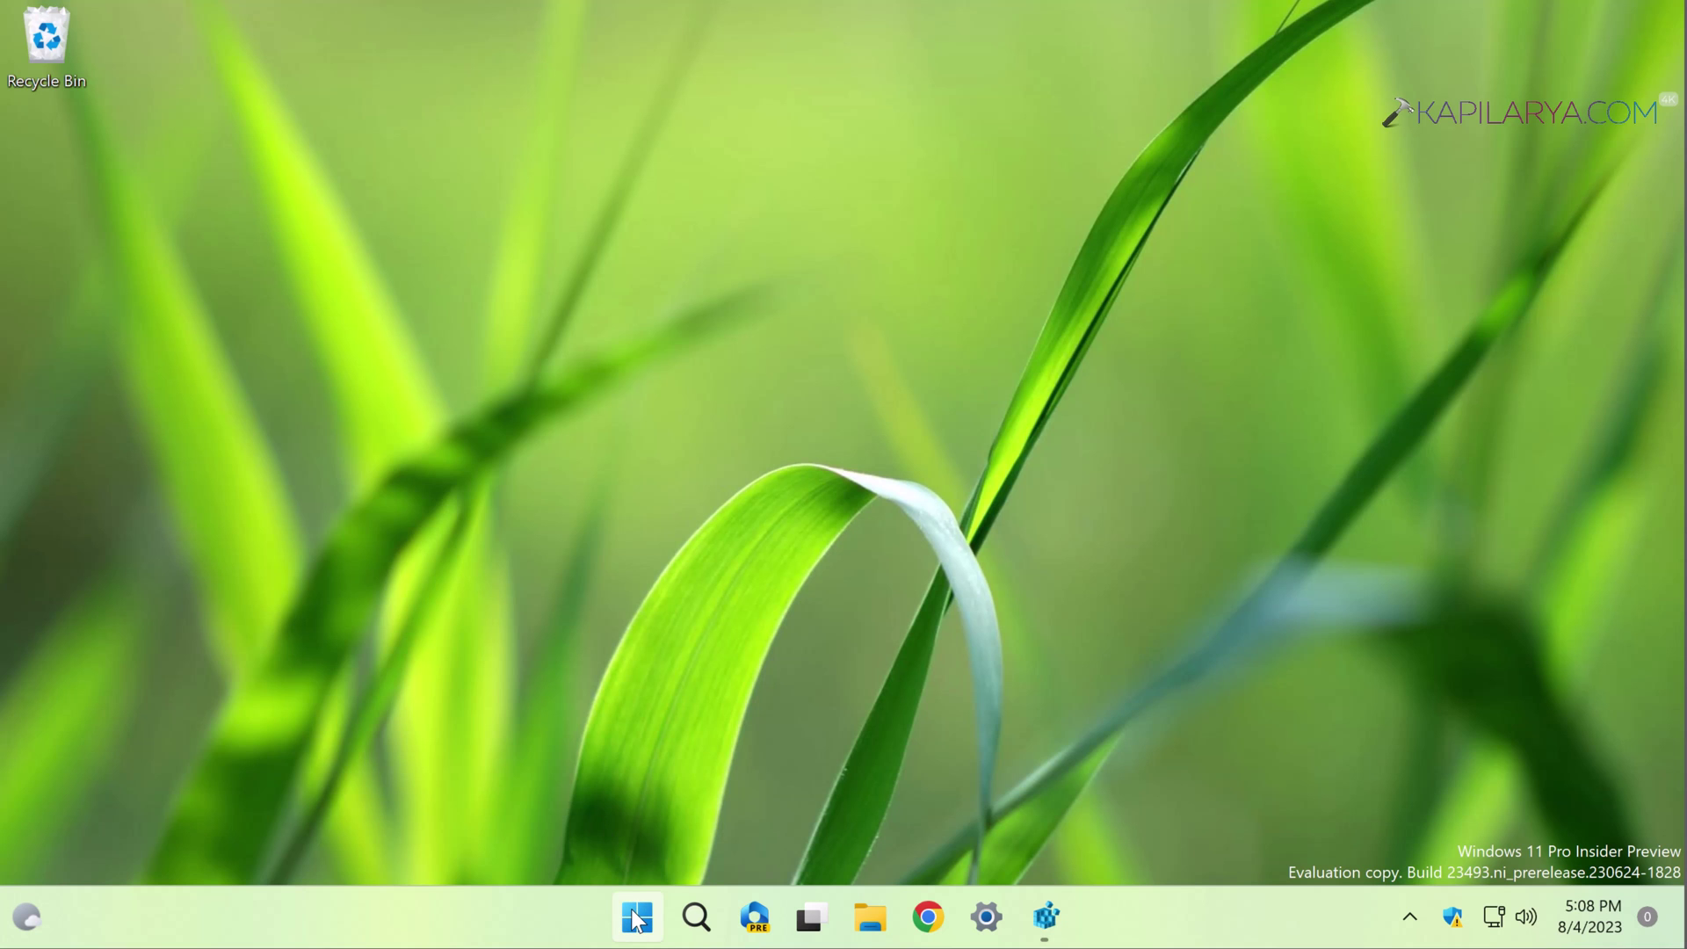
# - Launch regedit from the Run dialog in the Start button's quick links menu
pyautogui.click(637, 918)
pyautogui.rightClick(637, 918)
pyautogui.click(563, 743)
pyautogui.moveTo(305, 619); pyautogui.dragTo(768, 304)
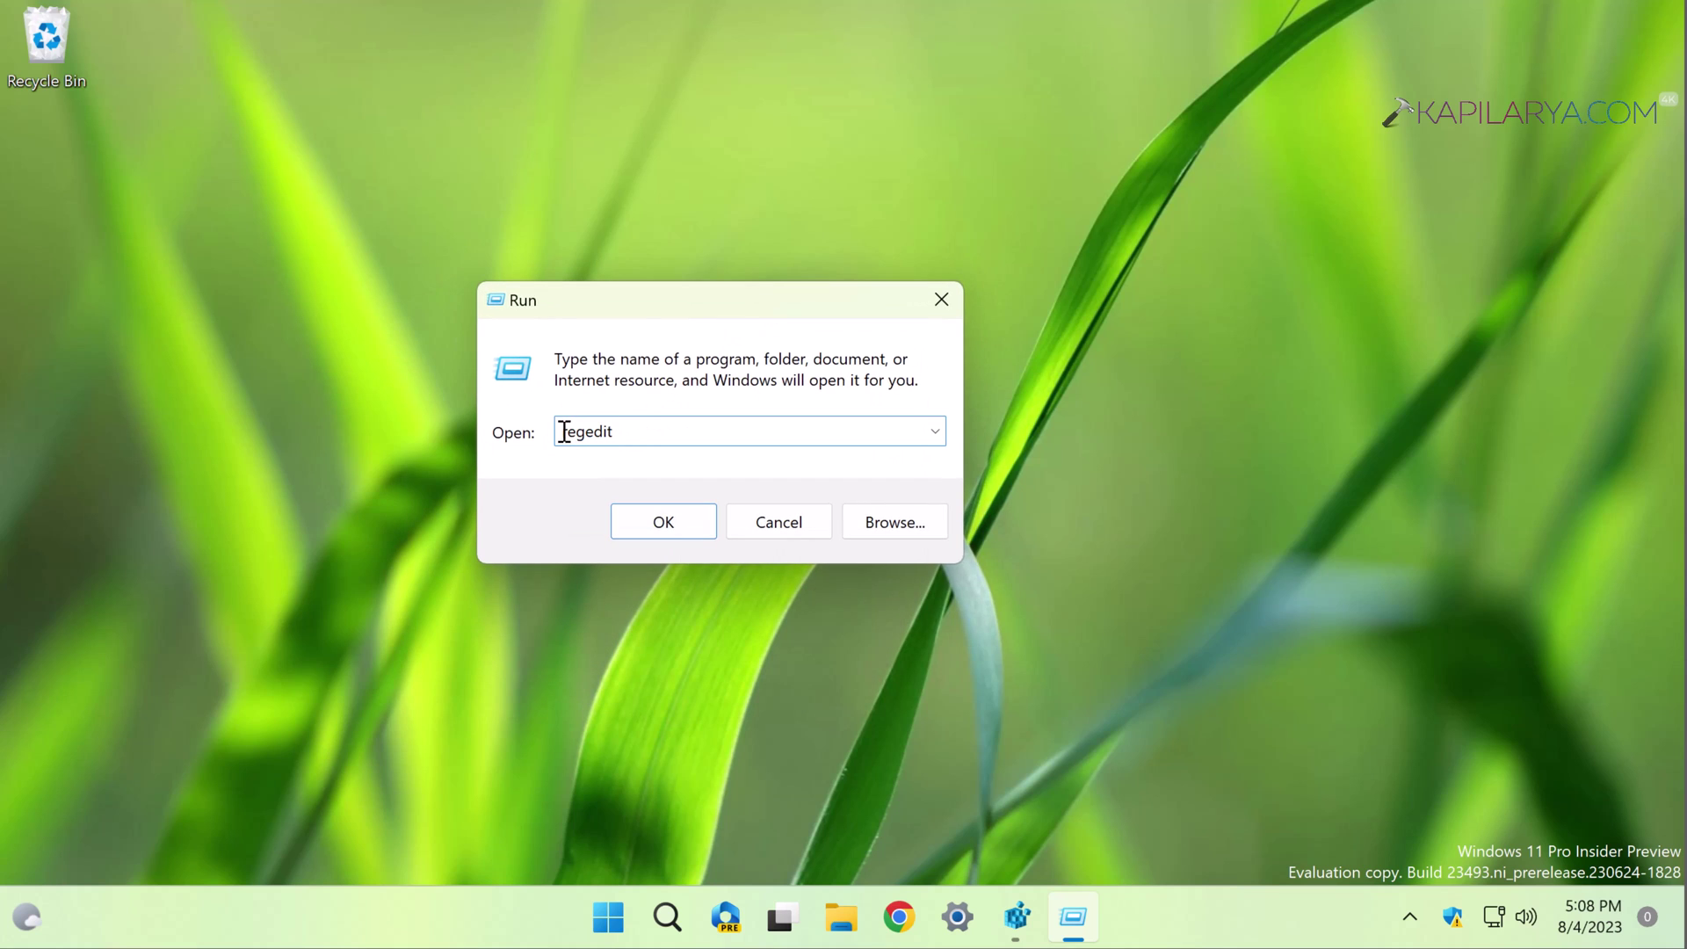
pyautogui.click(627, 519)
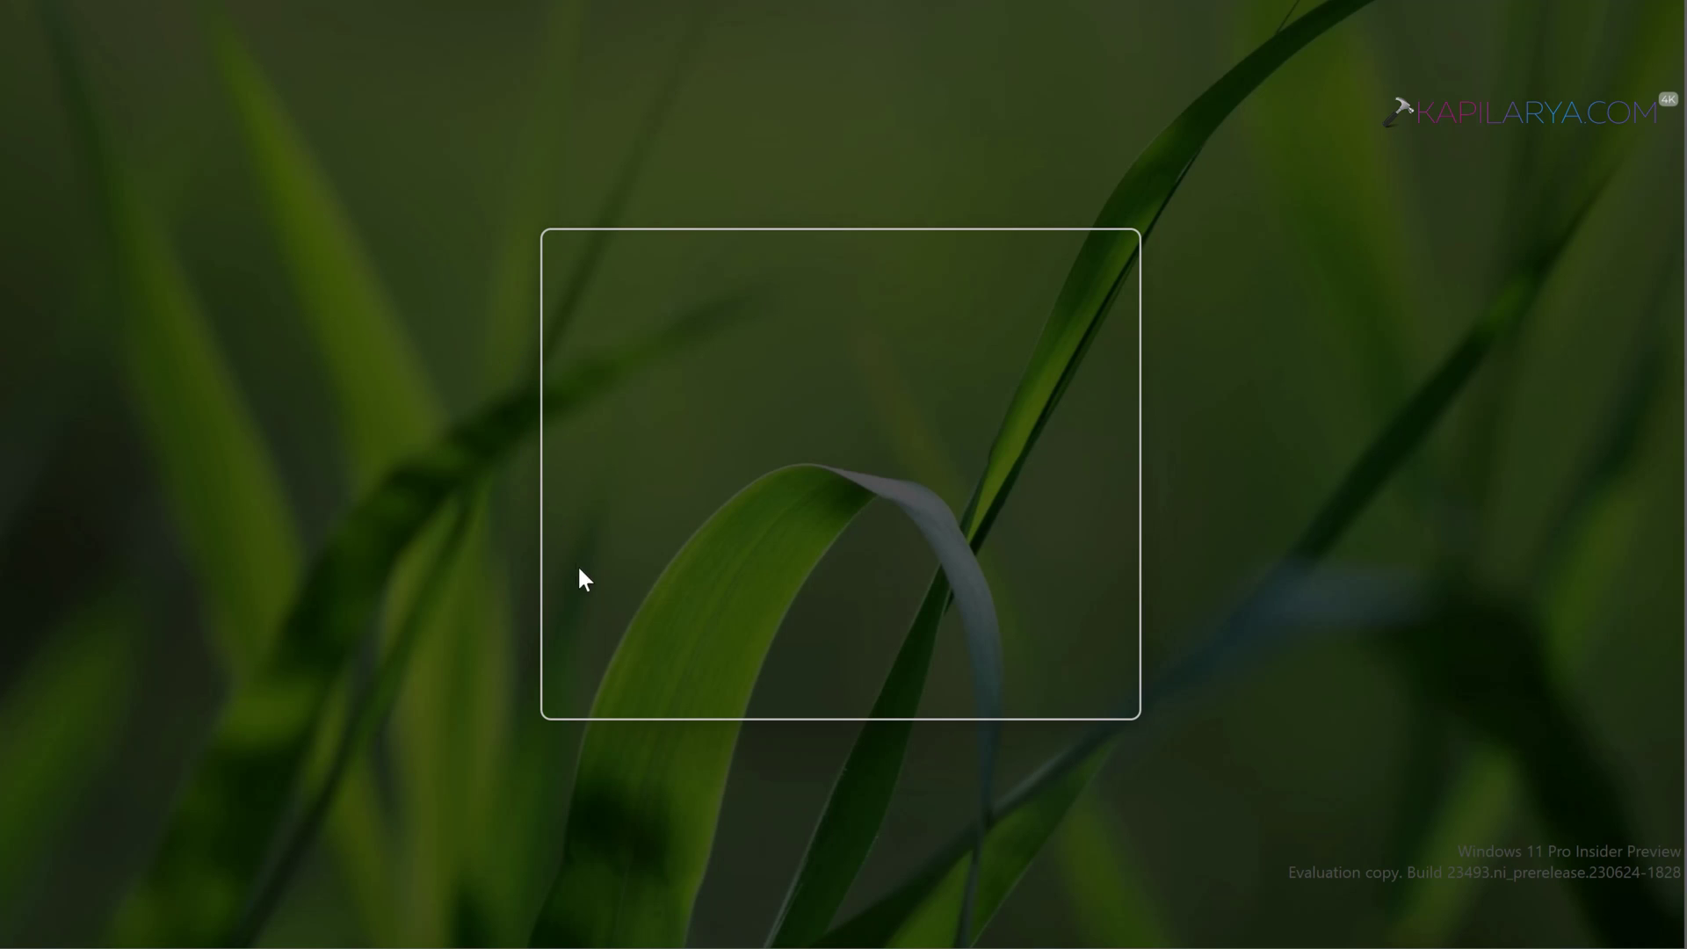
# - Approve the UAC prompt and go to HKLM\SOFTWARE\Microsoft\WindowsUpdate\UpdatePolicy\Settings
pyautogui.click(627, 678)
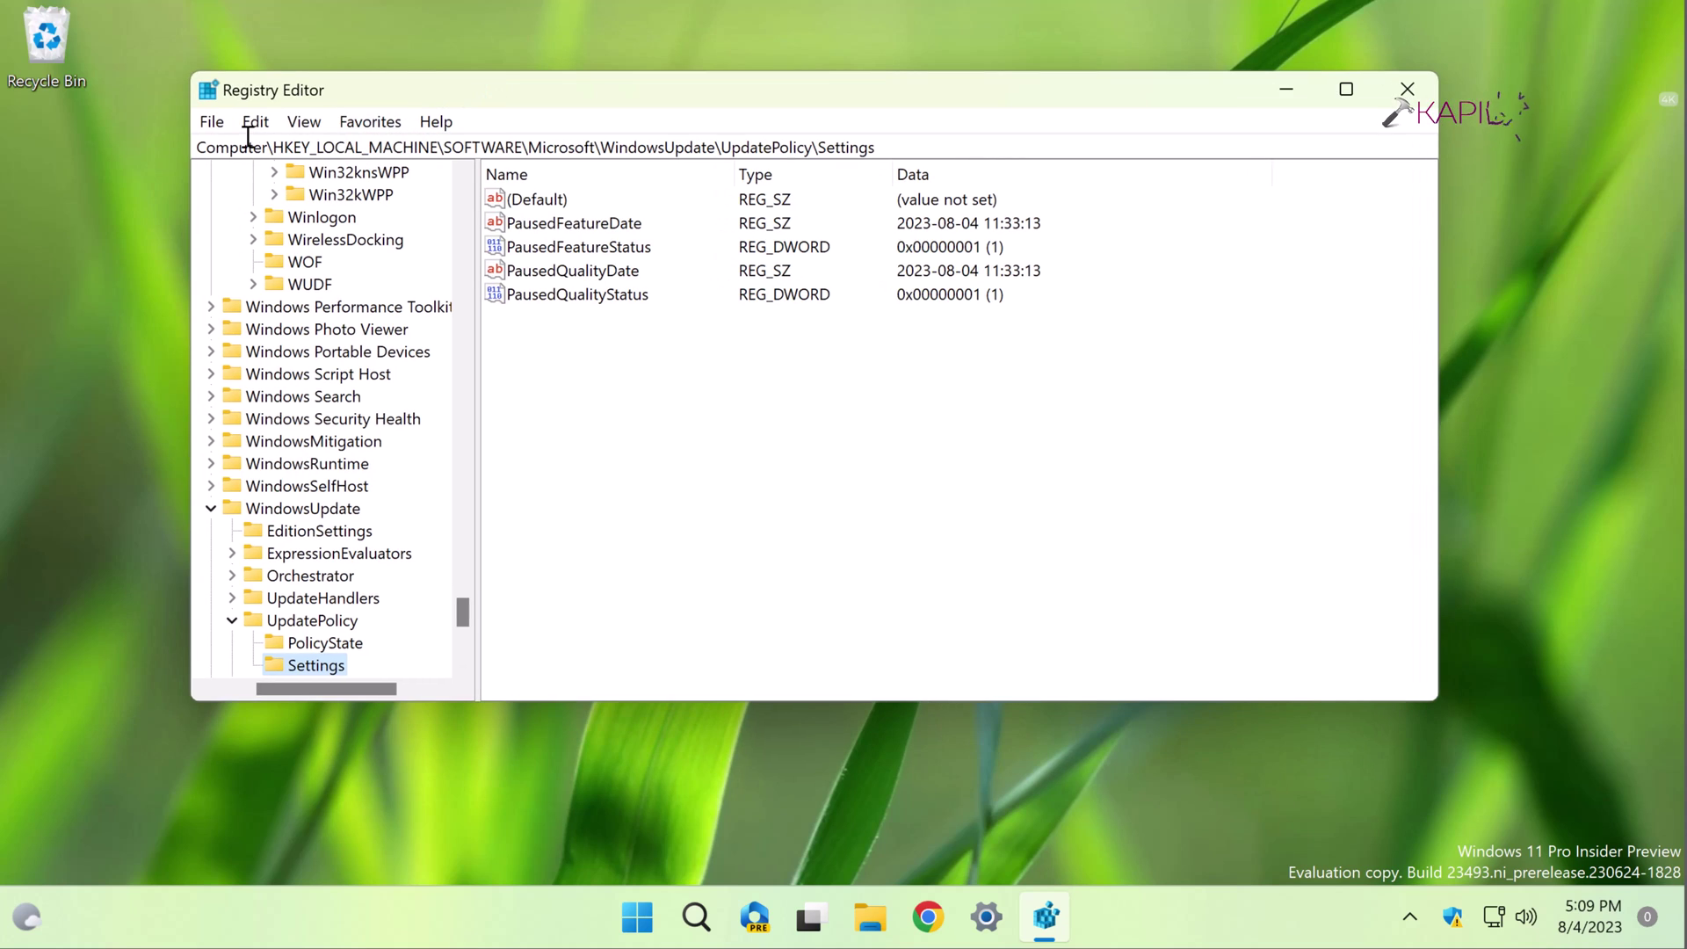
pyautogui.moveTo(272, 146); pyautogui.dragTo(892, 149)
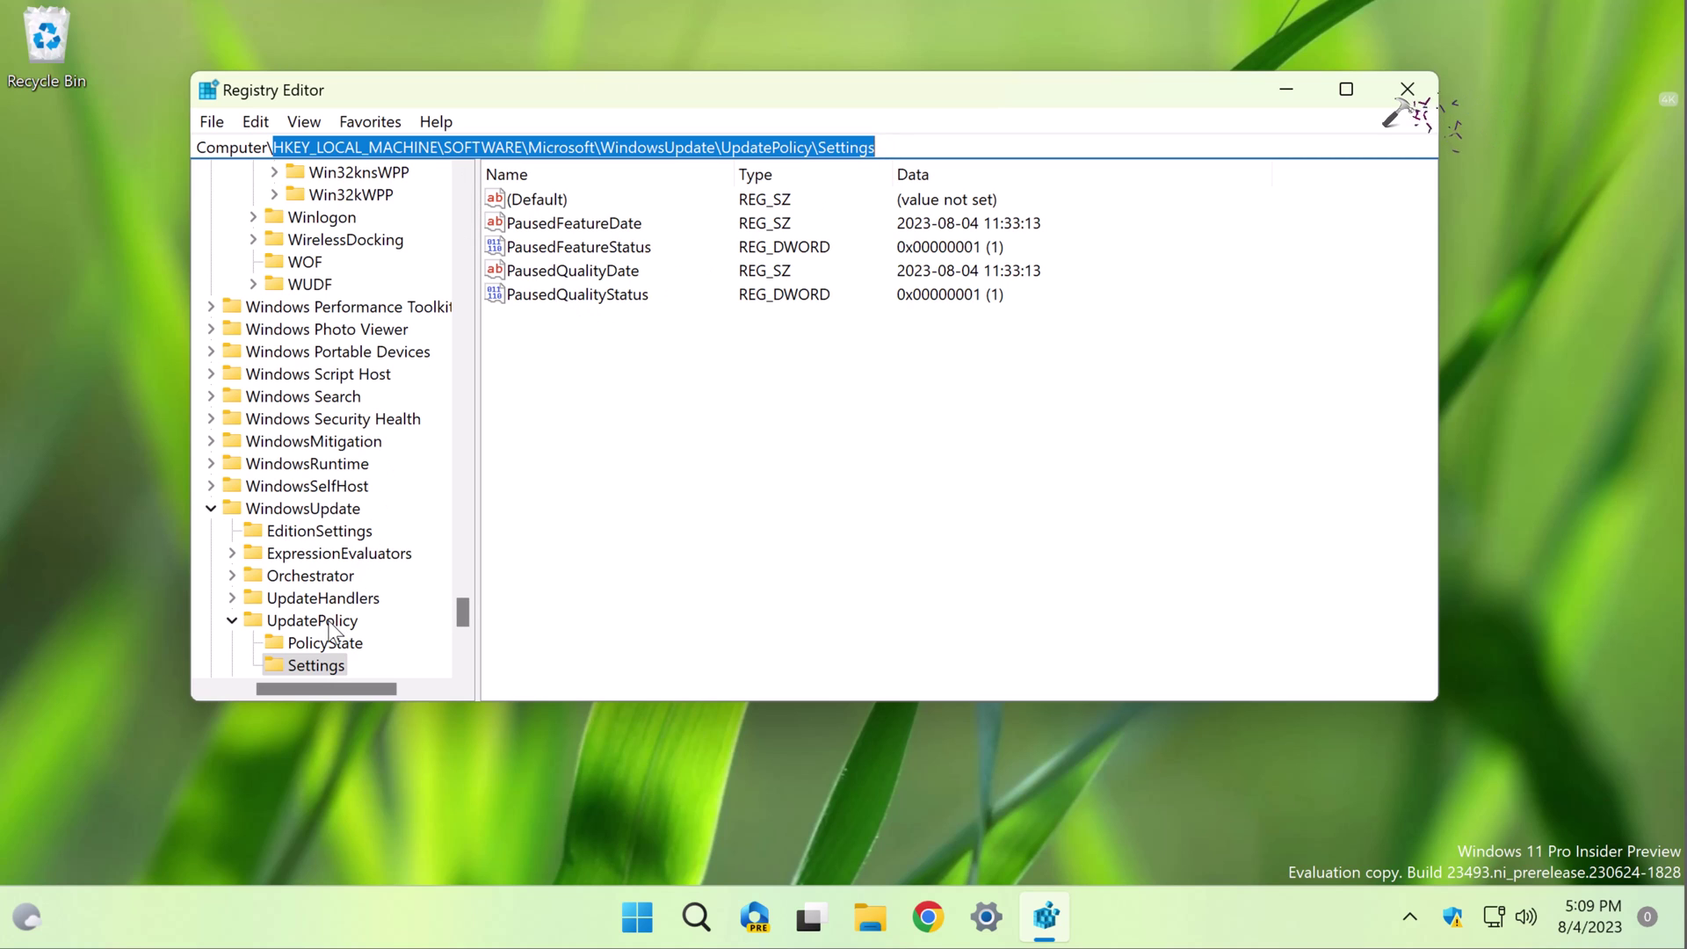
pyautogui.click(330, 666)
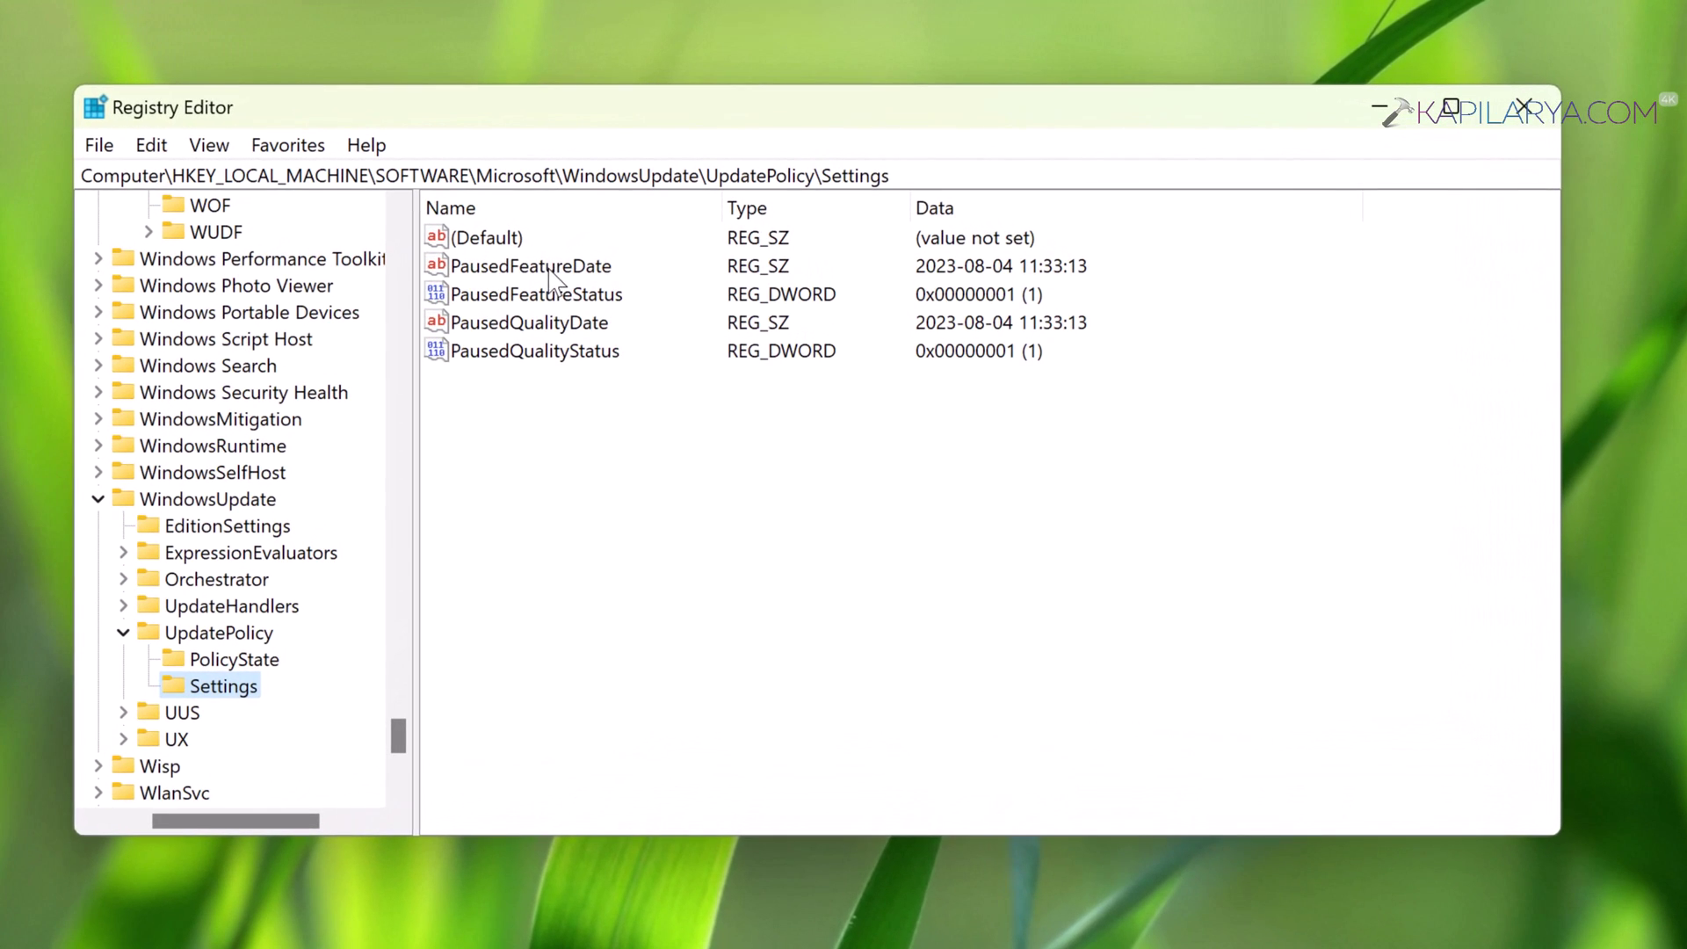
pyautogui.doubleClick(550, 268)
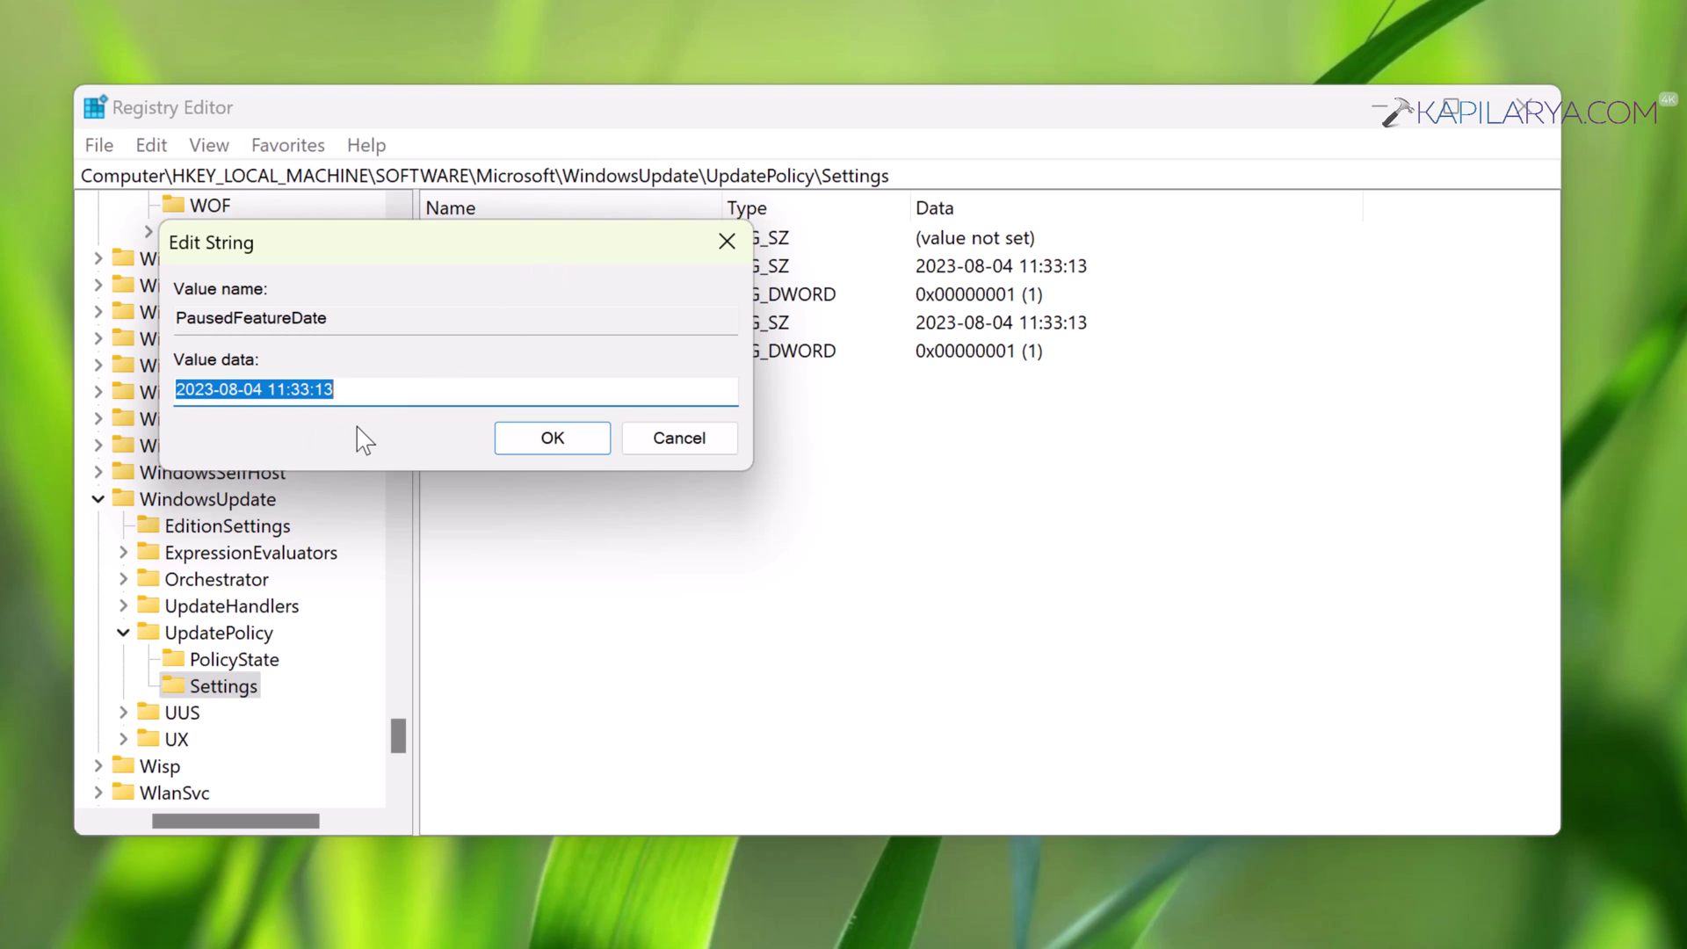
pyautogui.press('BackSpace')
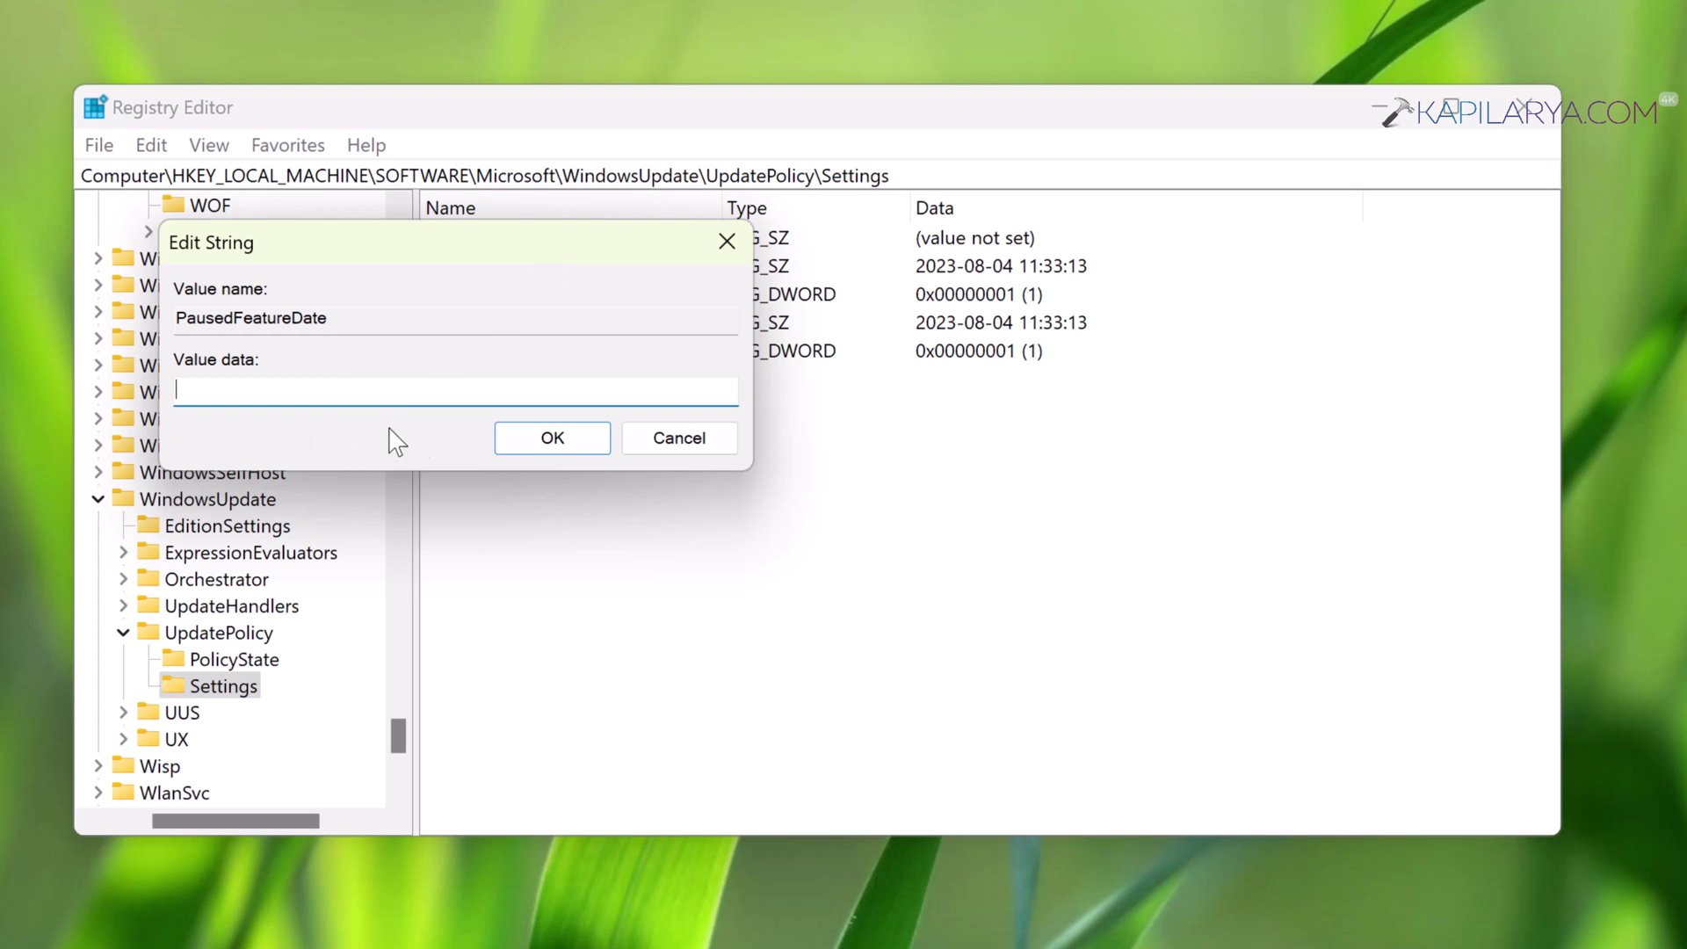
pyautogui.click(524, 442)
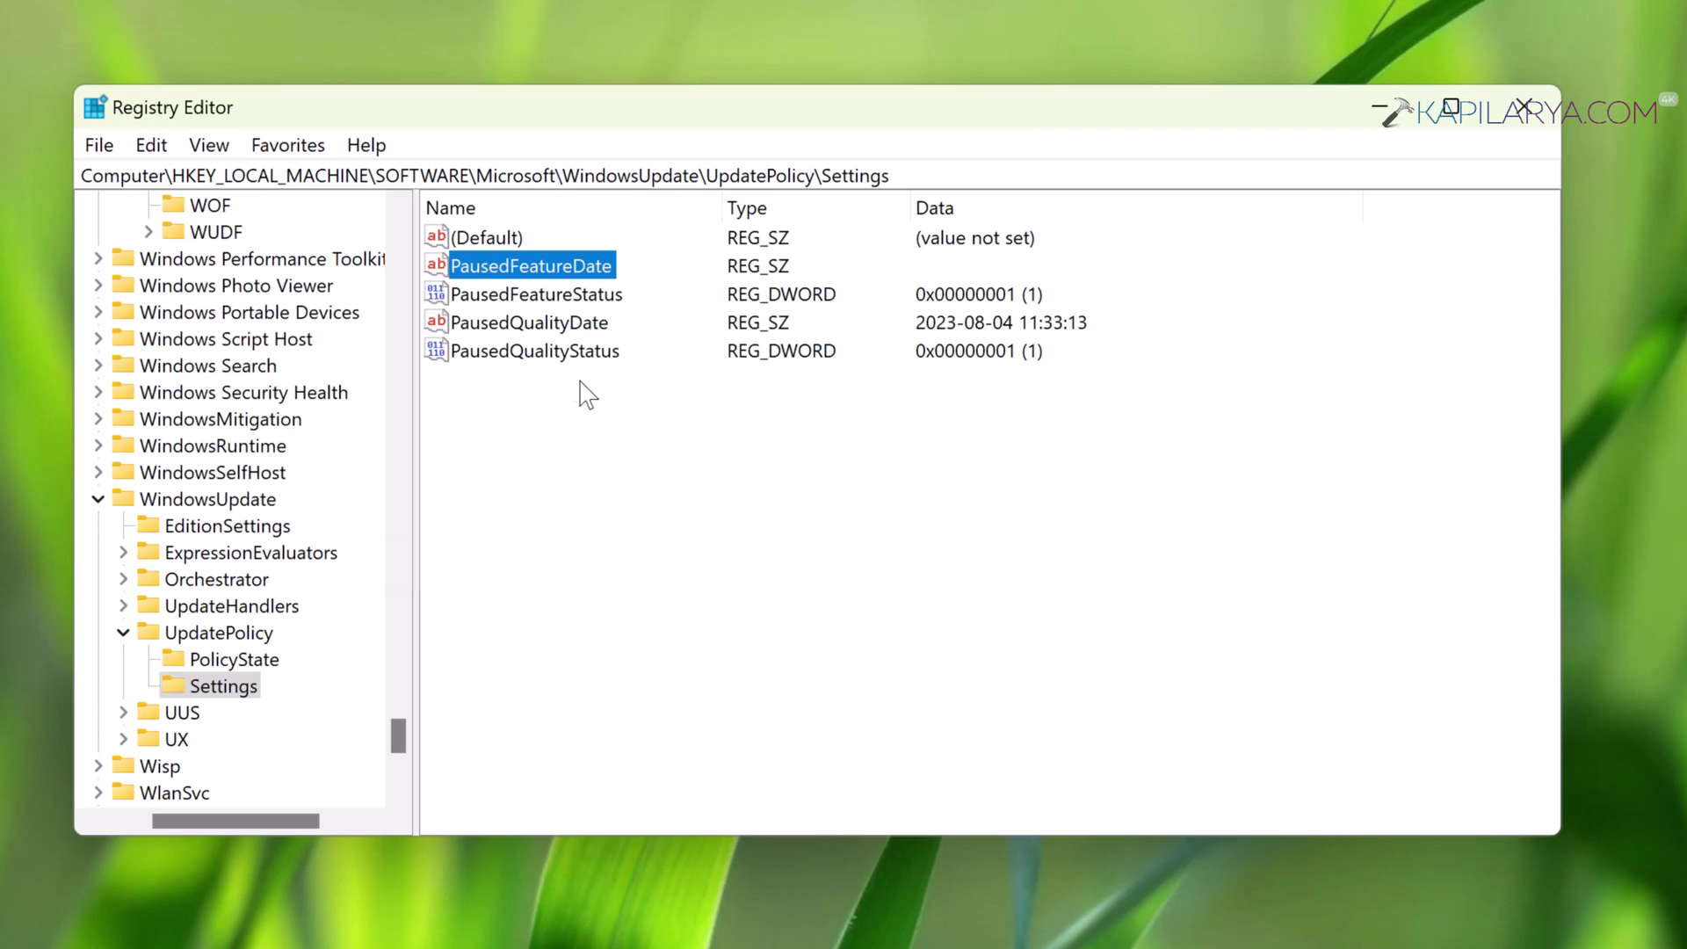
pyautogui.click(527, 325)
pyautogui.doubleClick(527, 325)
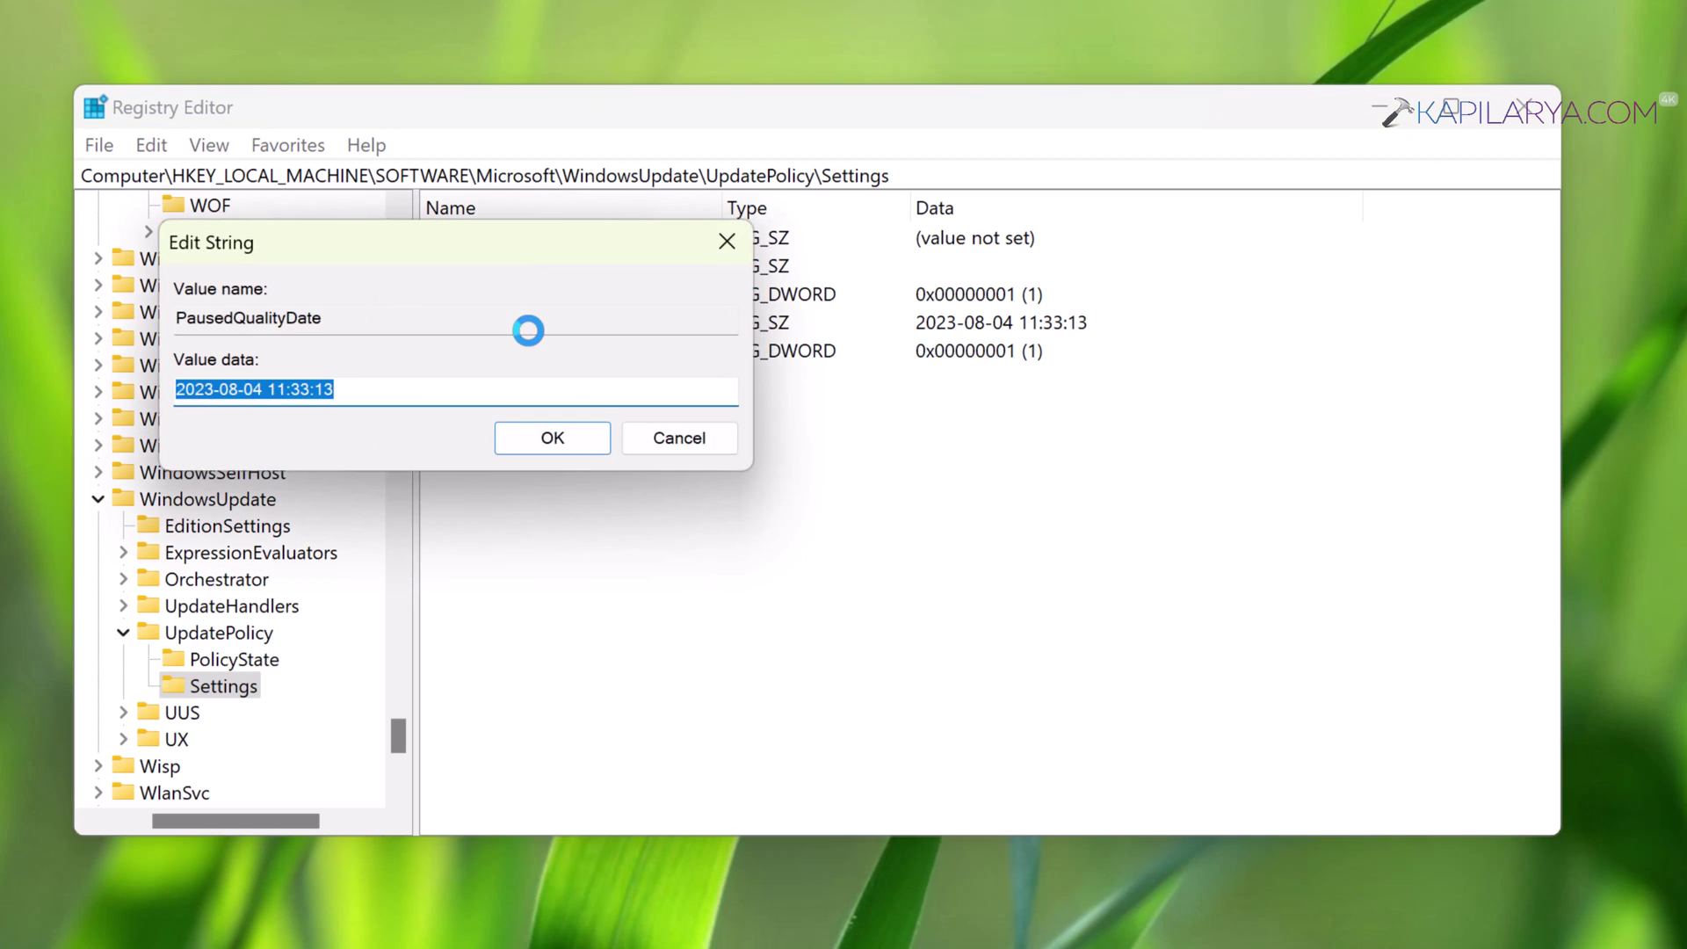
pyautogui.press('BackSpace')
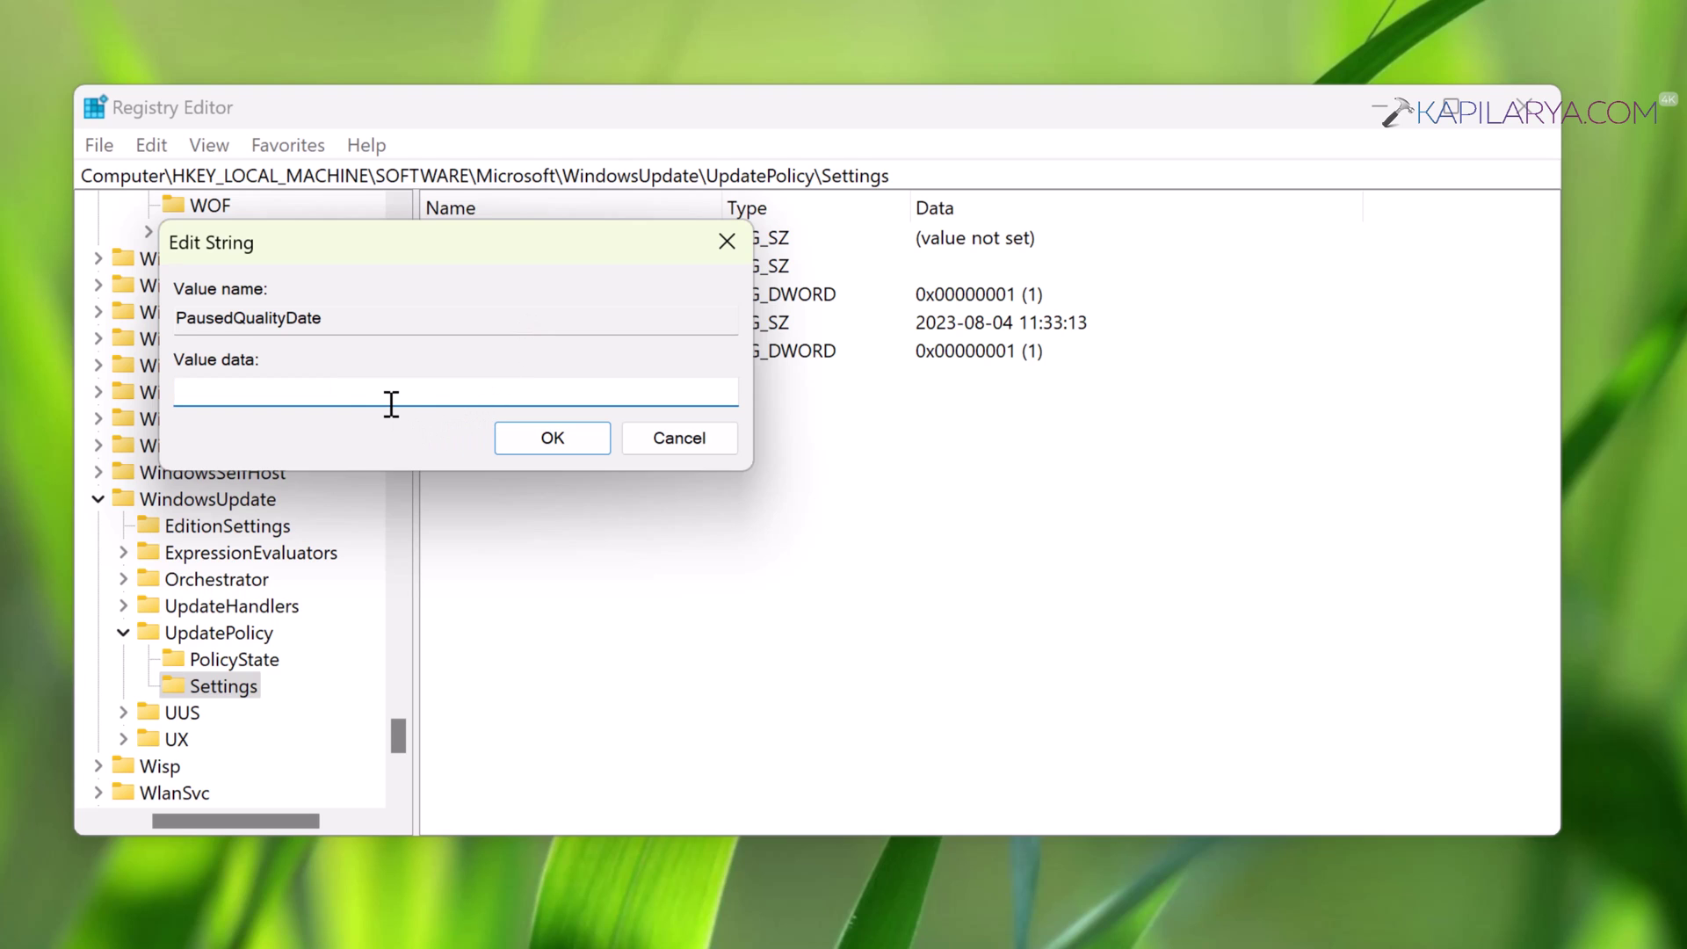
pyautogui.click(551, 436)
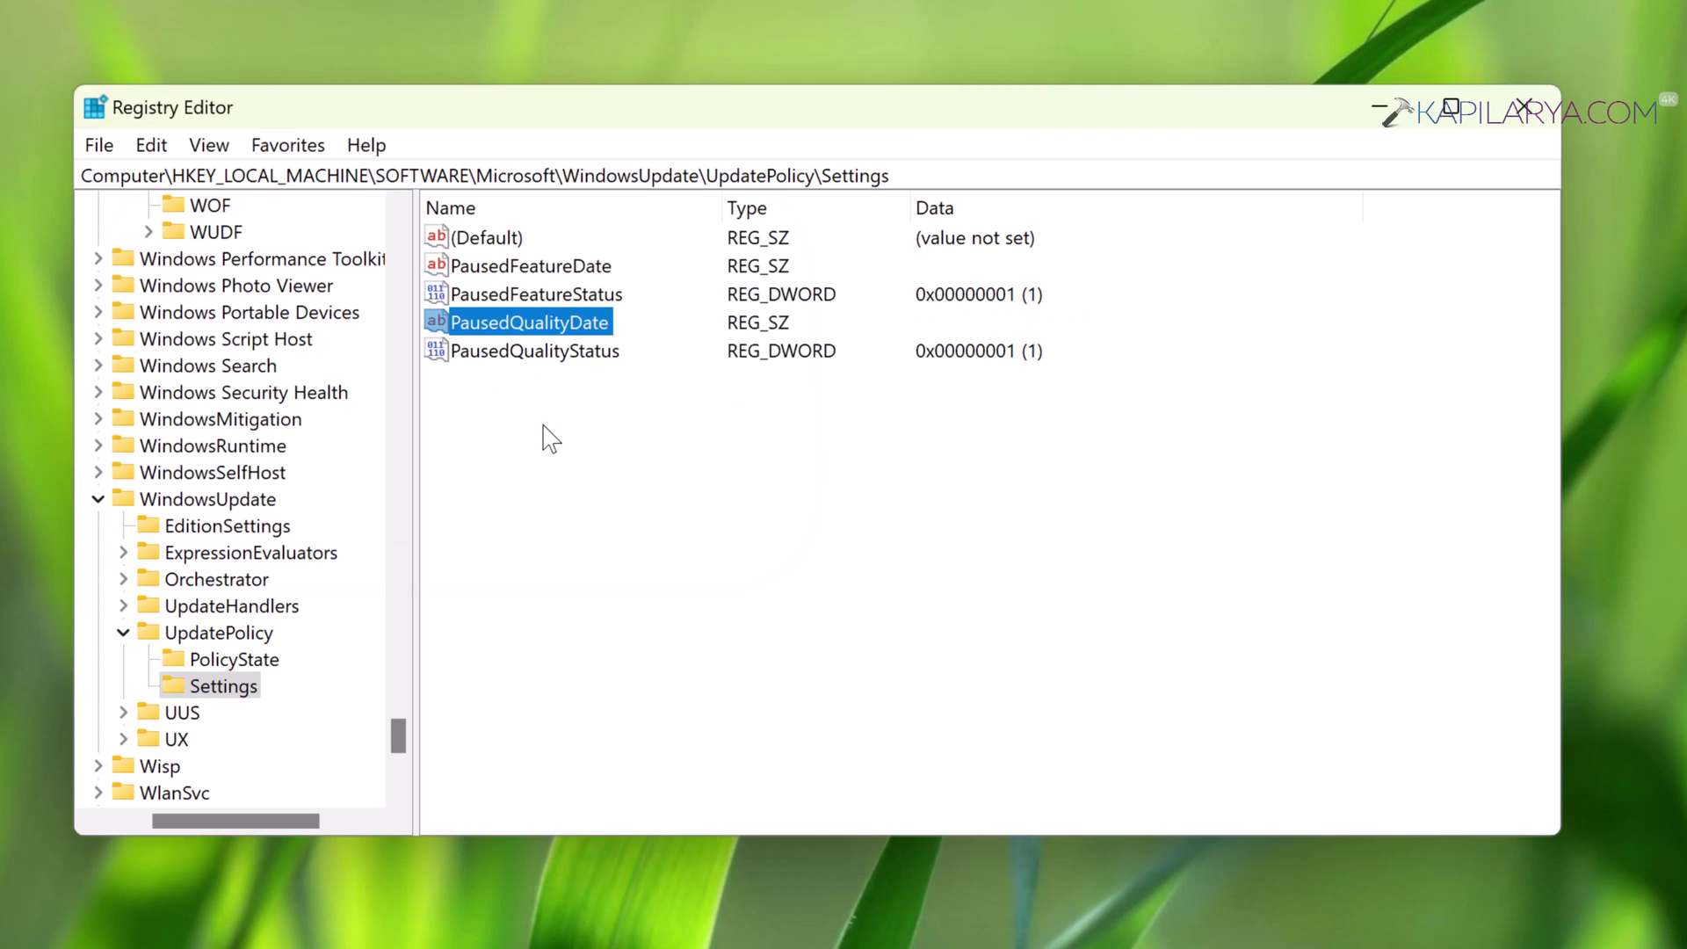
# - Expand the WindowsUpdate\UX key and select its Settings subkey
pyautogui.click(179, 745)
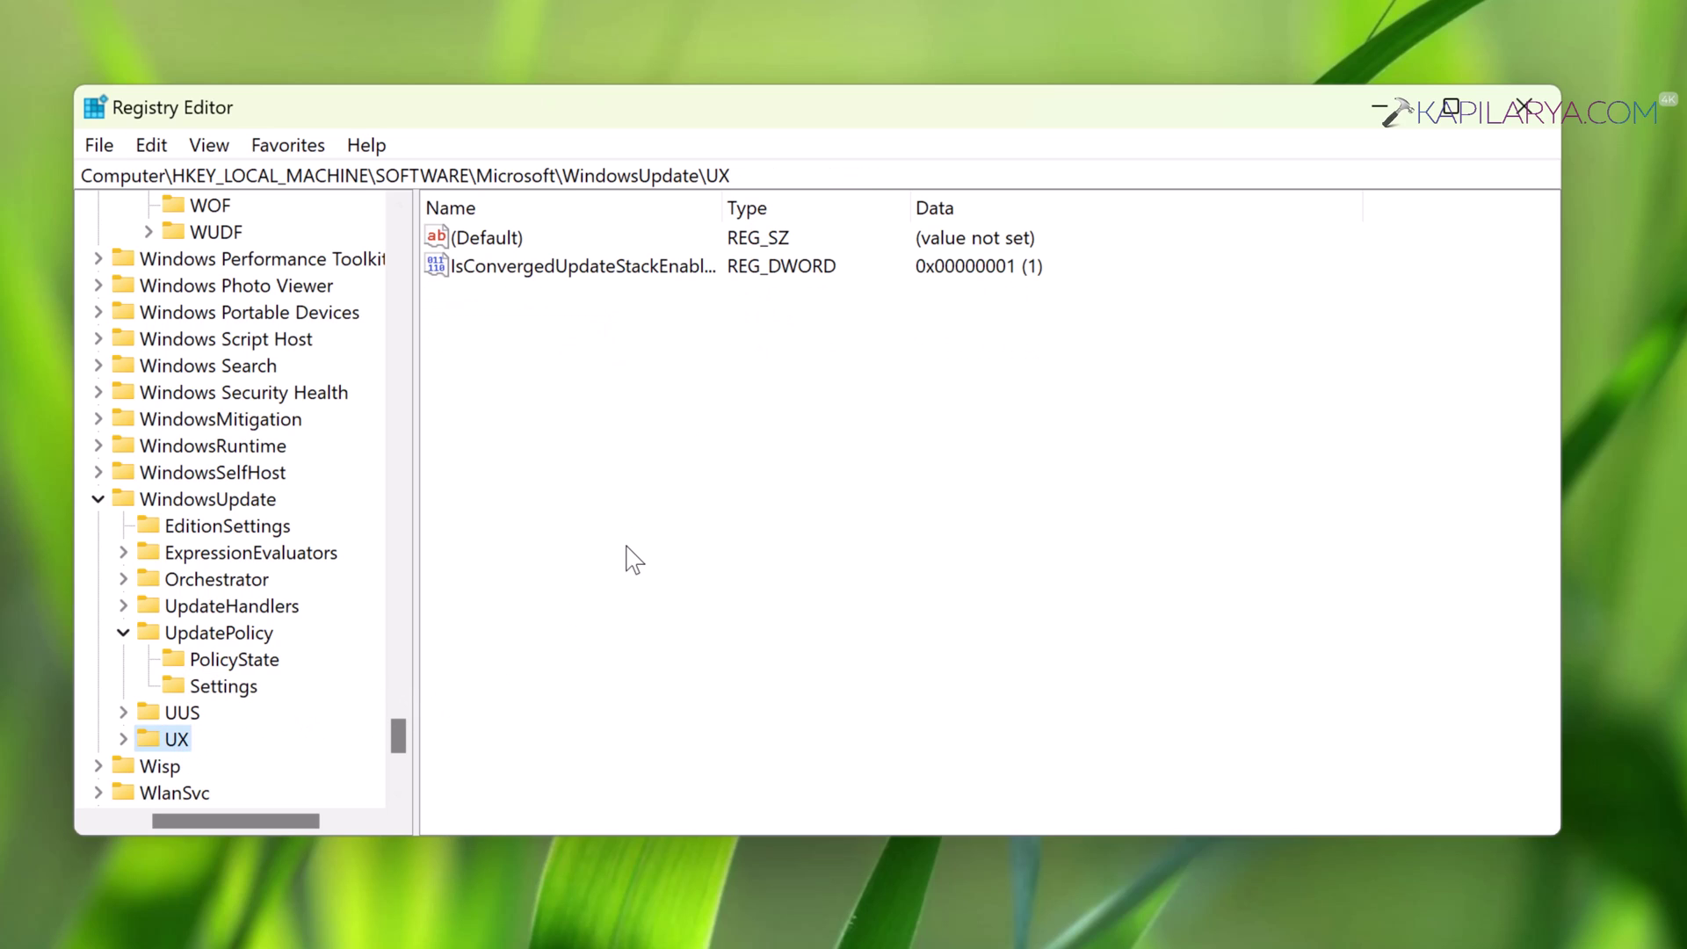
pyautogui.click(124, 739)
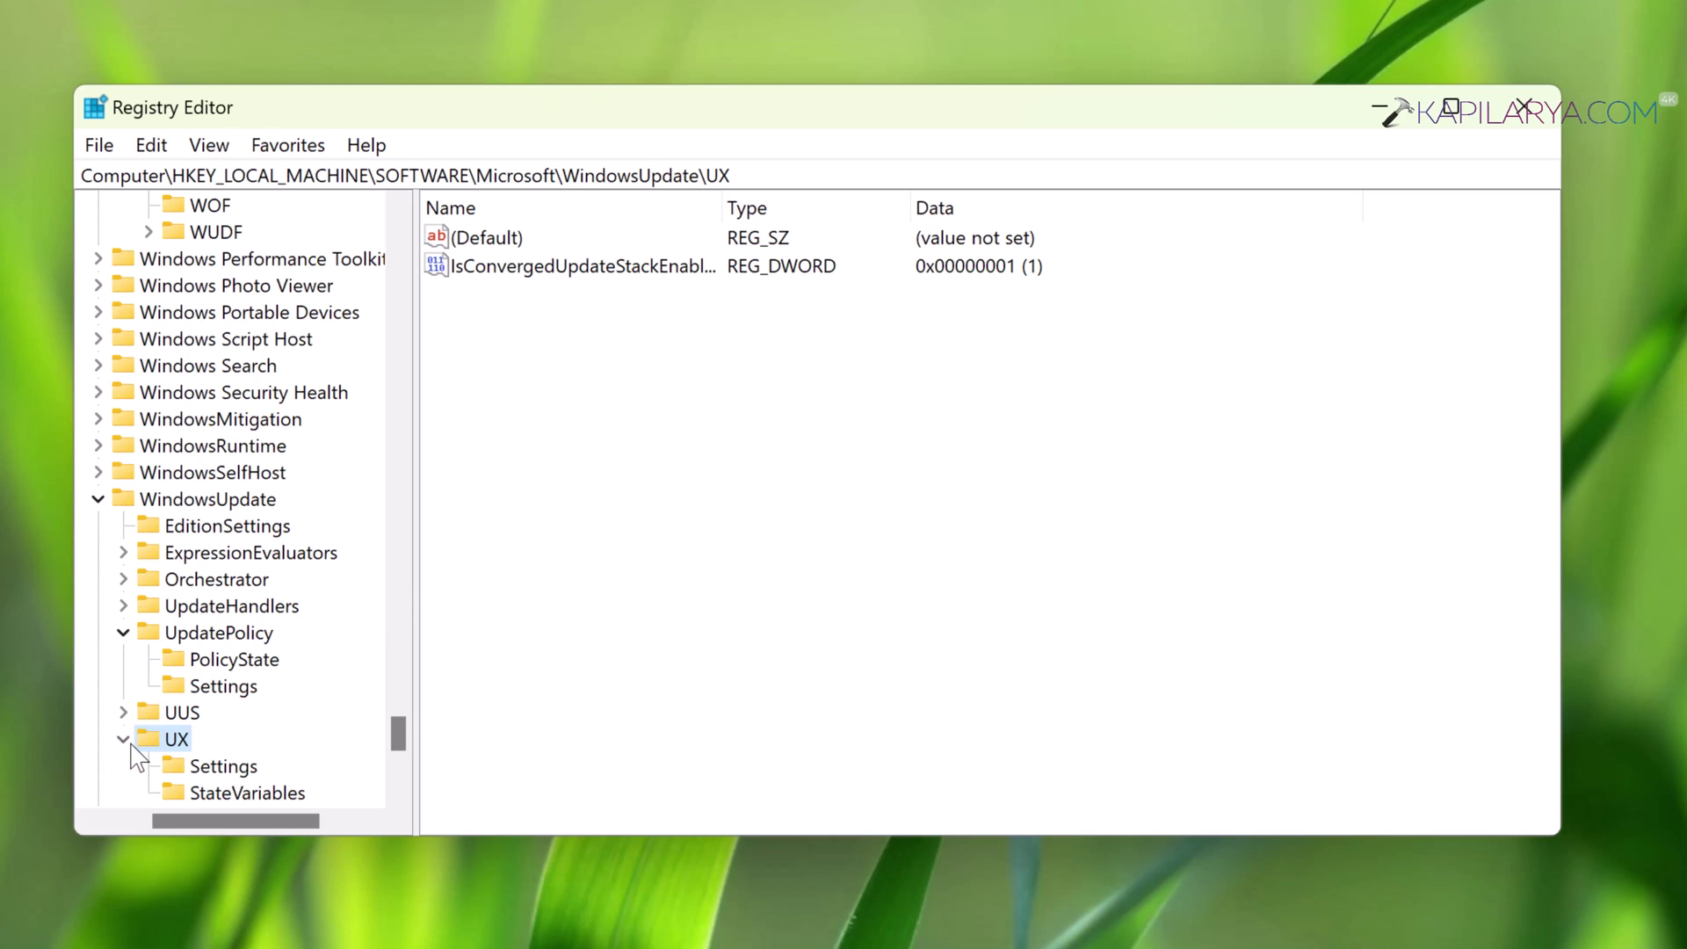
pyautogui.click(206, 770)
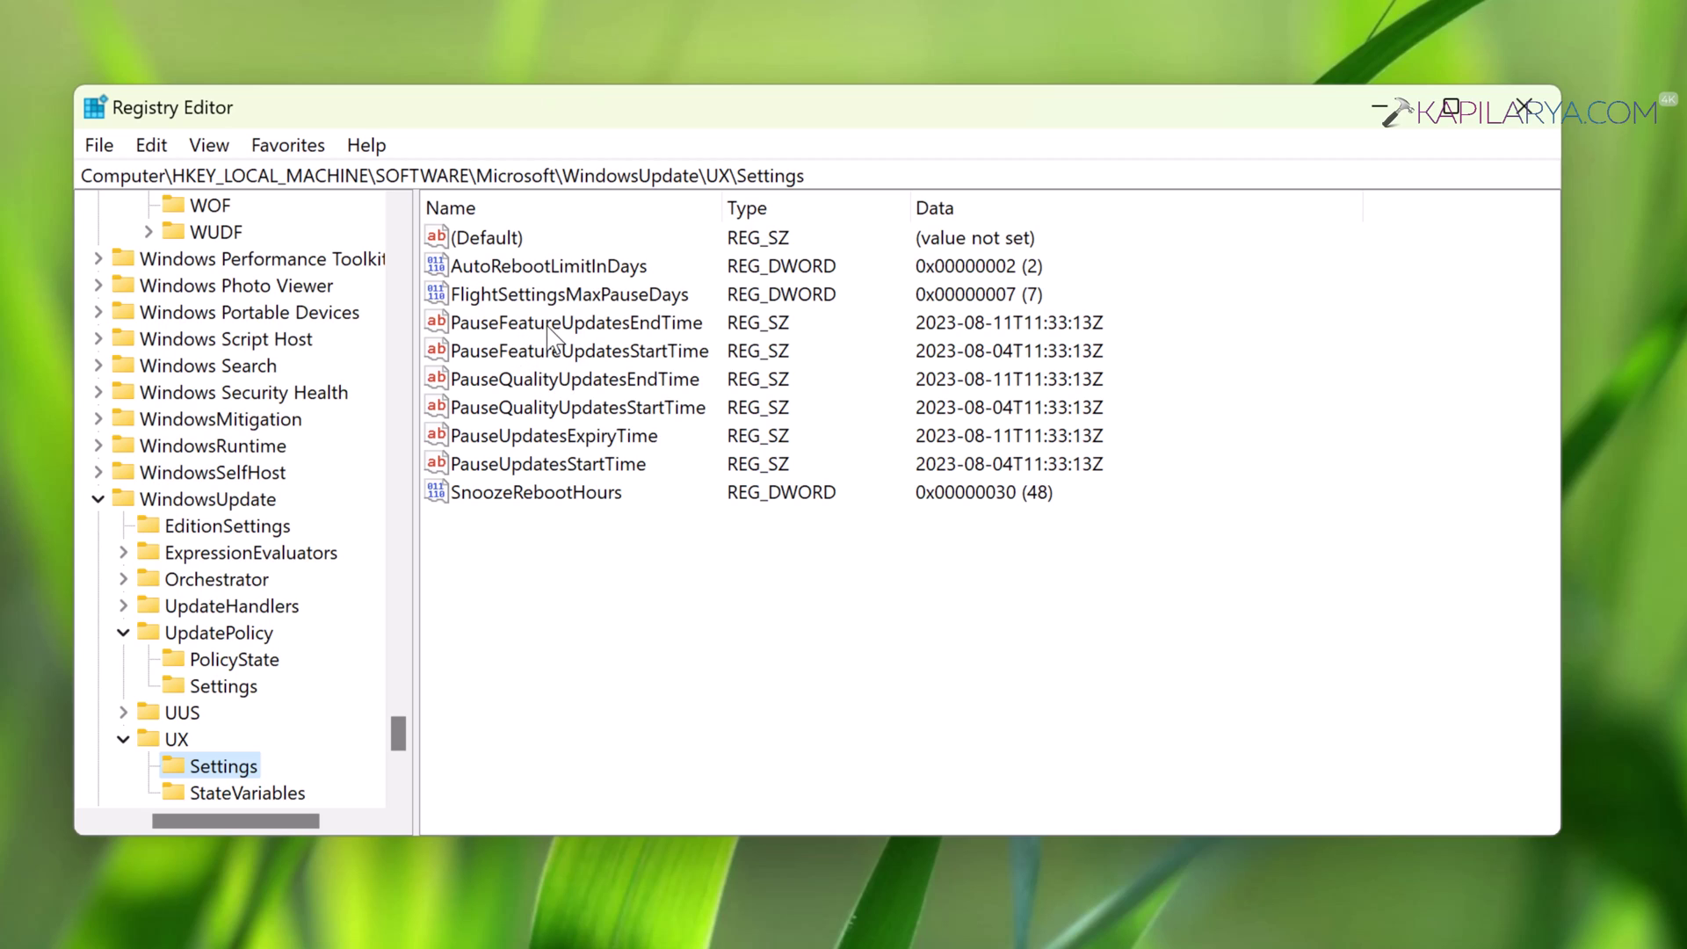
# - Delete the PauseFeatureUpdatesEndTime and PauseFeatureUpdatesStartTime values
pyautogui.click(549, 325)
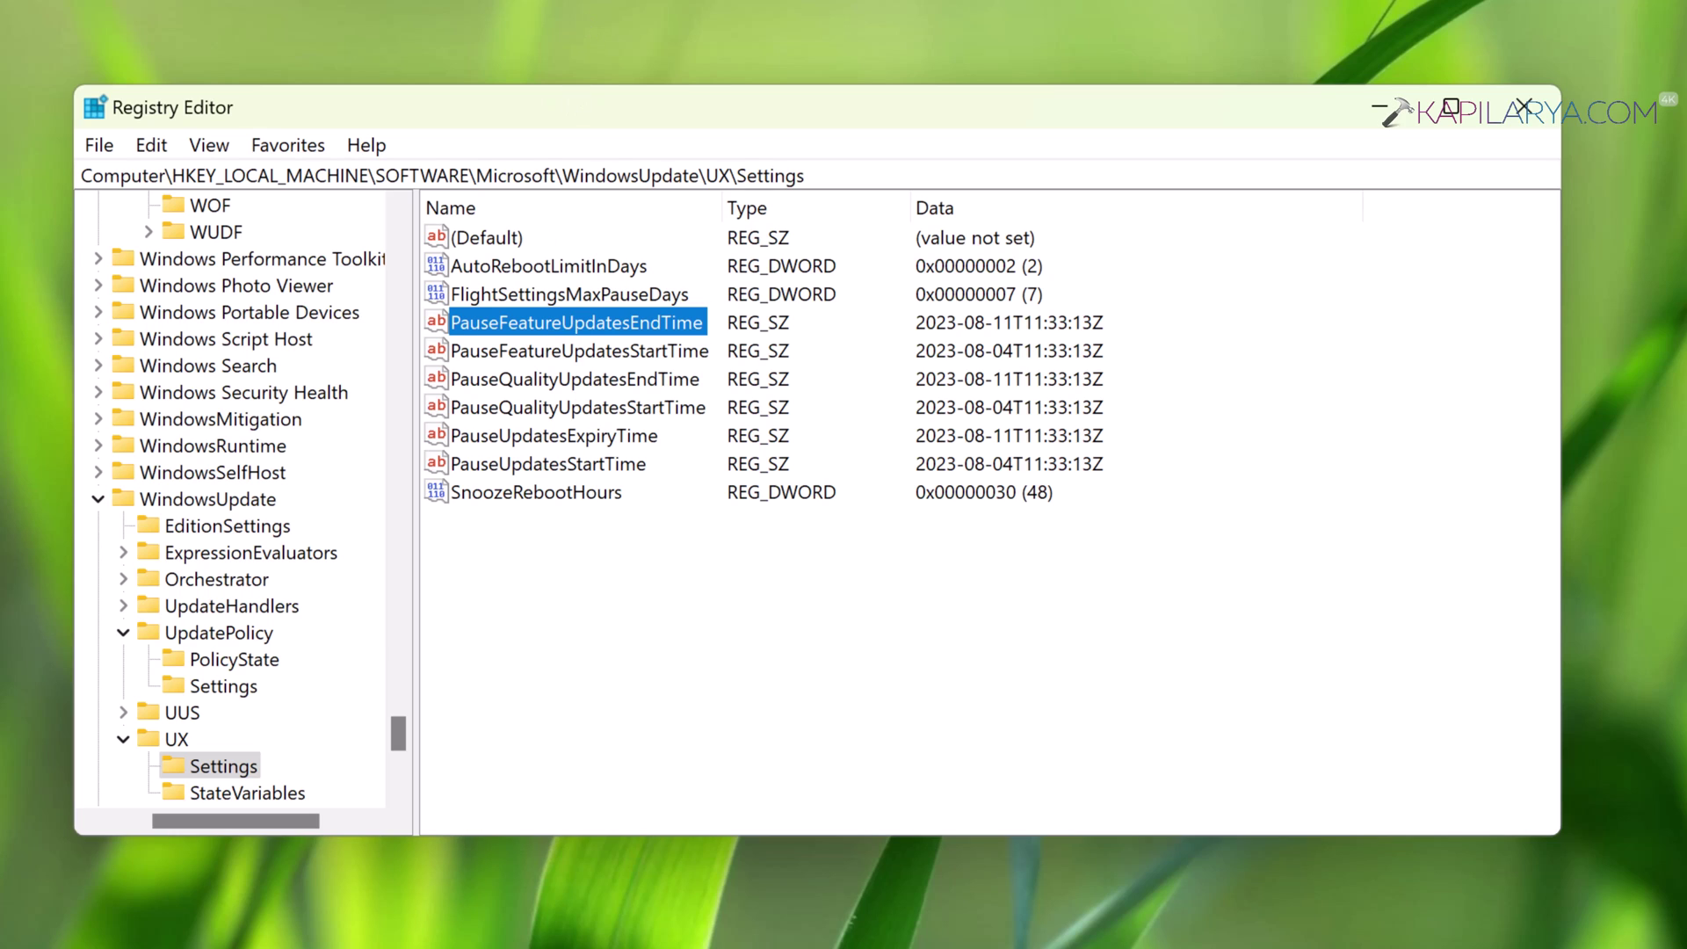
pyautogui.rightClick(571, 323)
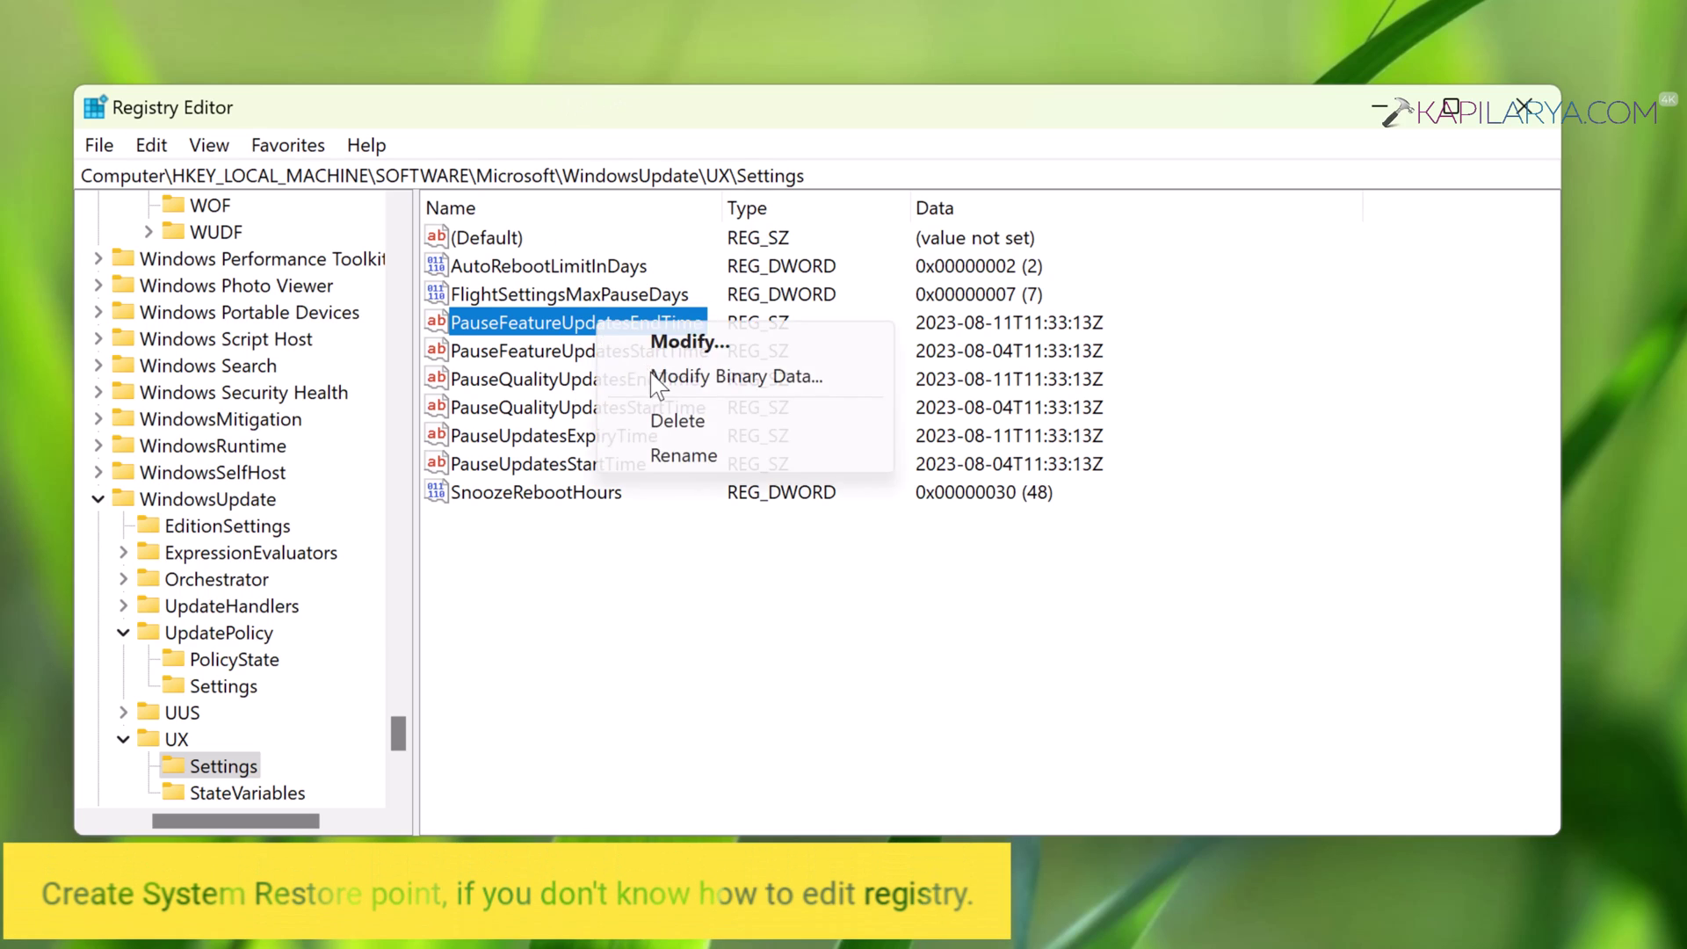
pyautogui.press('Down')
pyautogui.press('Down')
pyautogui.press('Down')
pyautogui.press('Return')
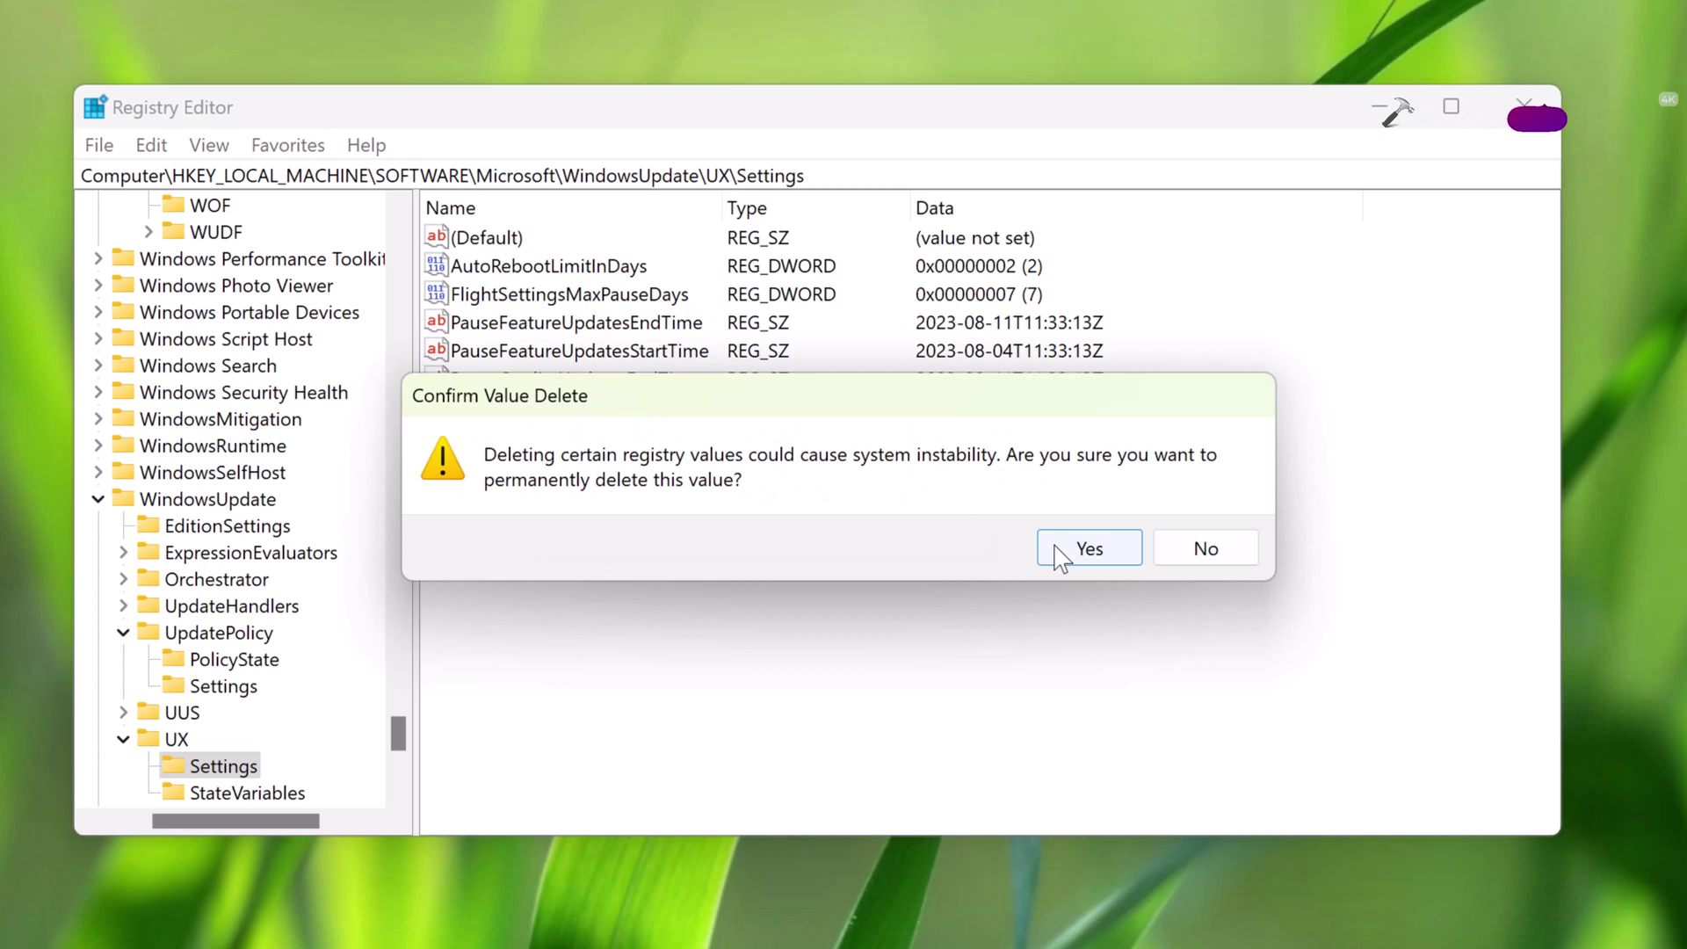
pyautogui.click(1060, 554)
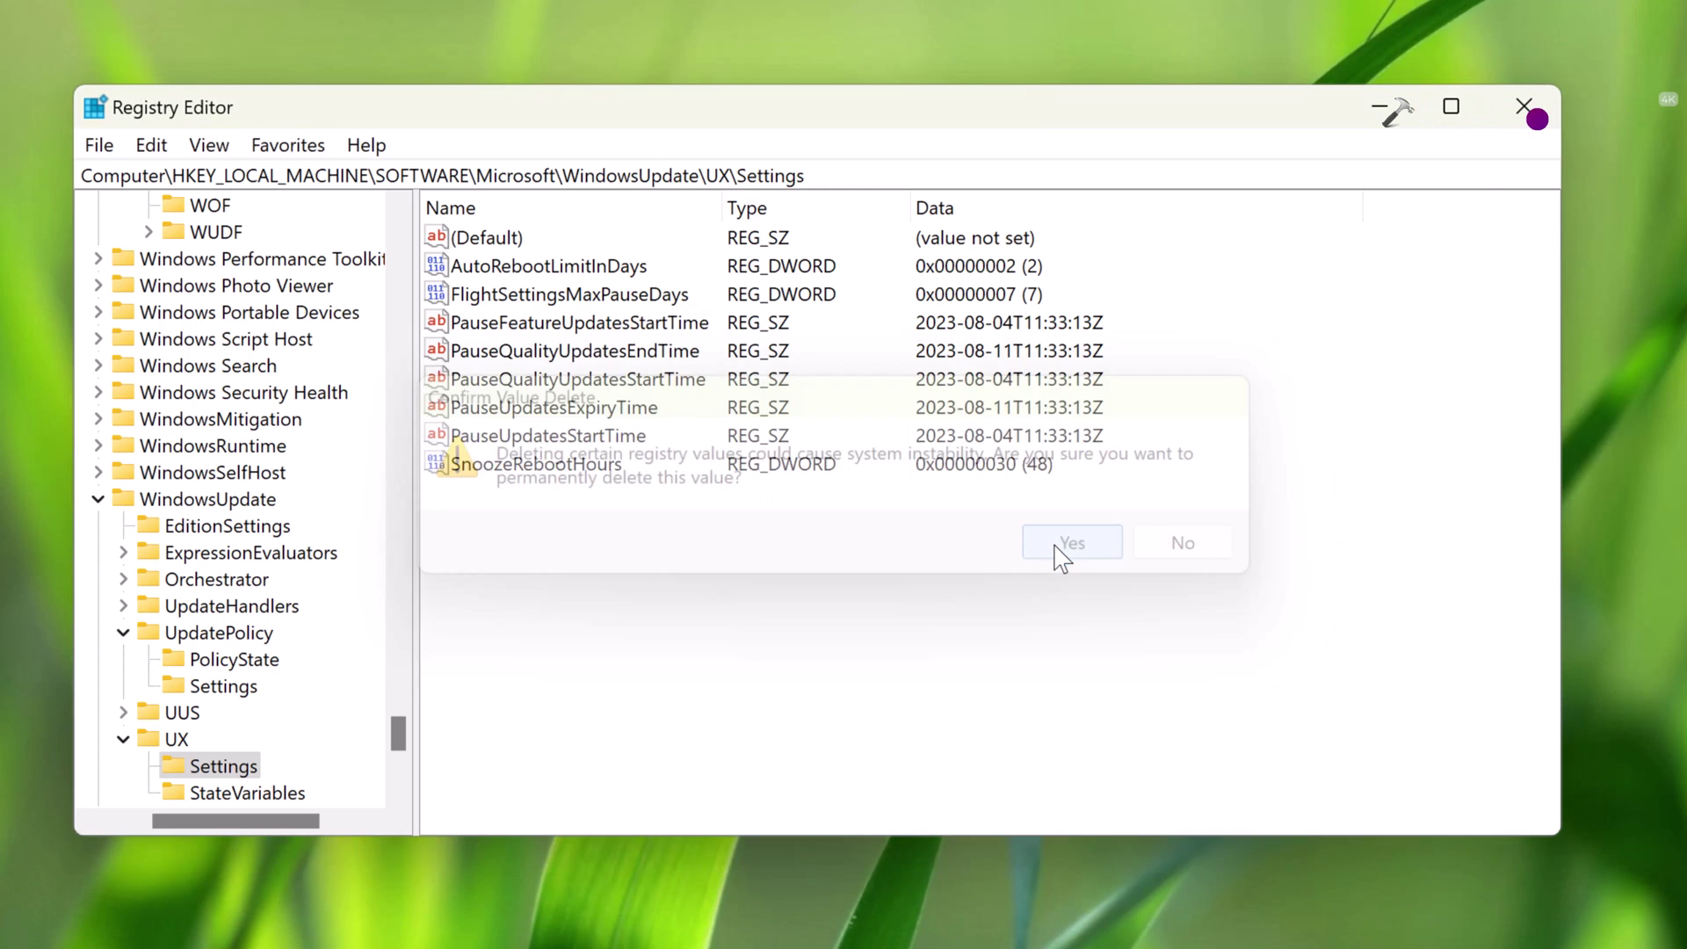
pyautogui.rightClick(635, 333)
pyautogui.click(707, 426)
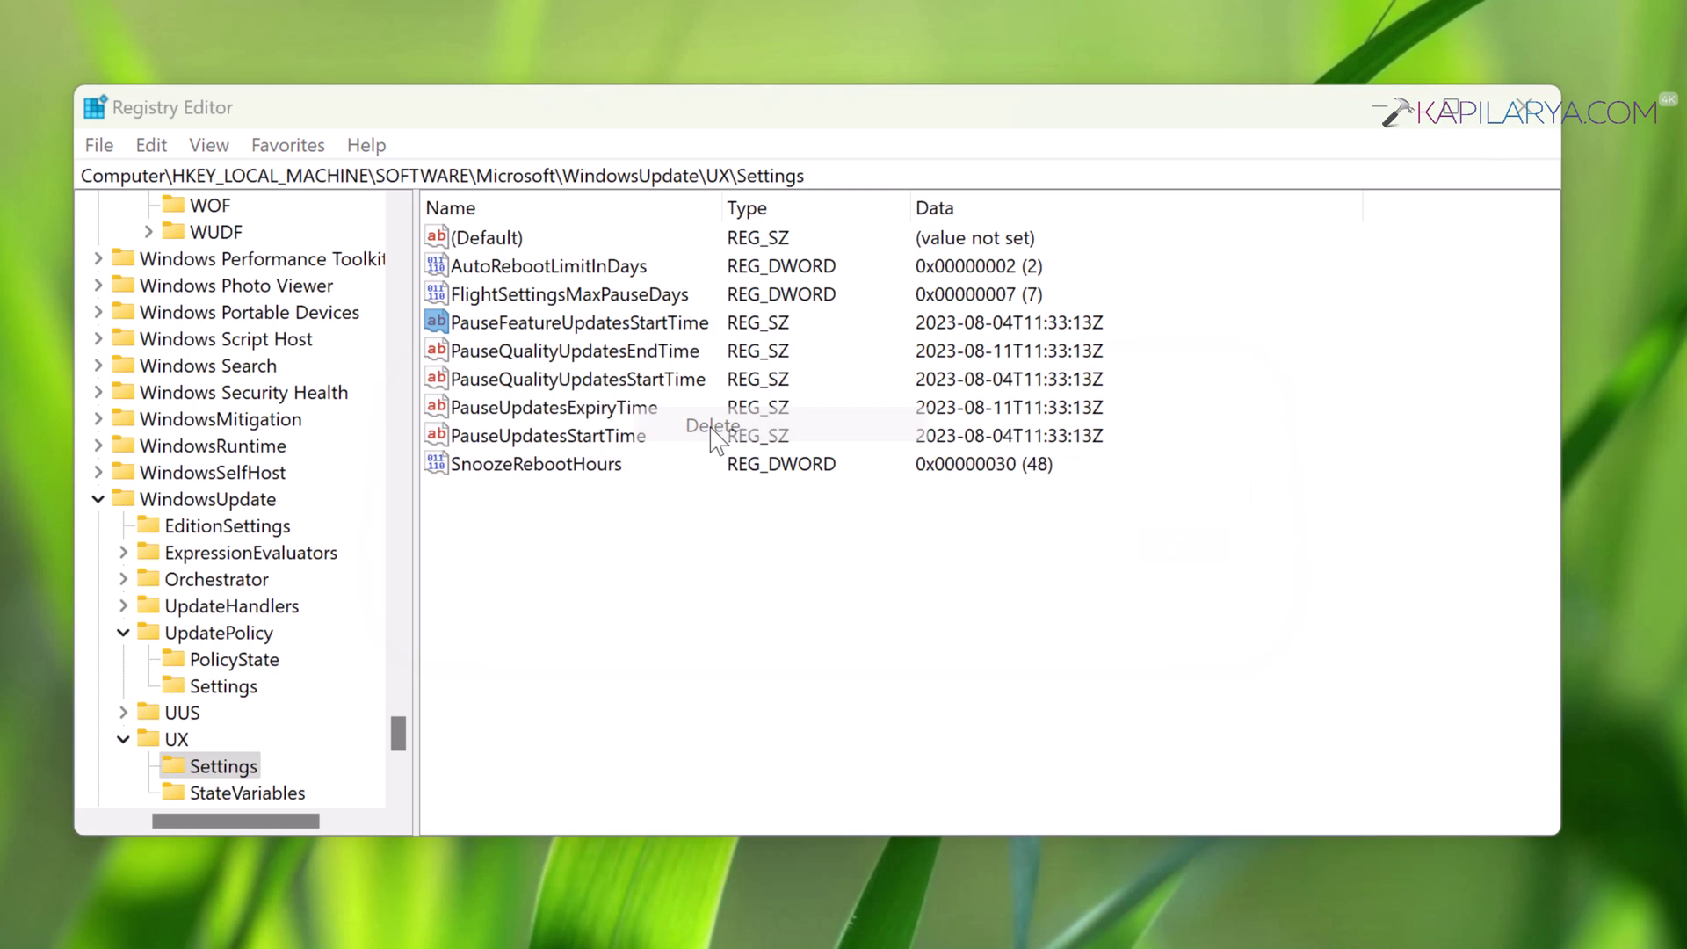
pyautogui.click(1085, 548)
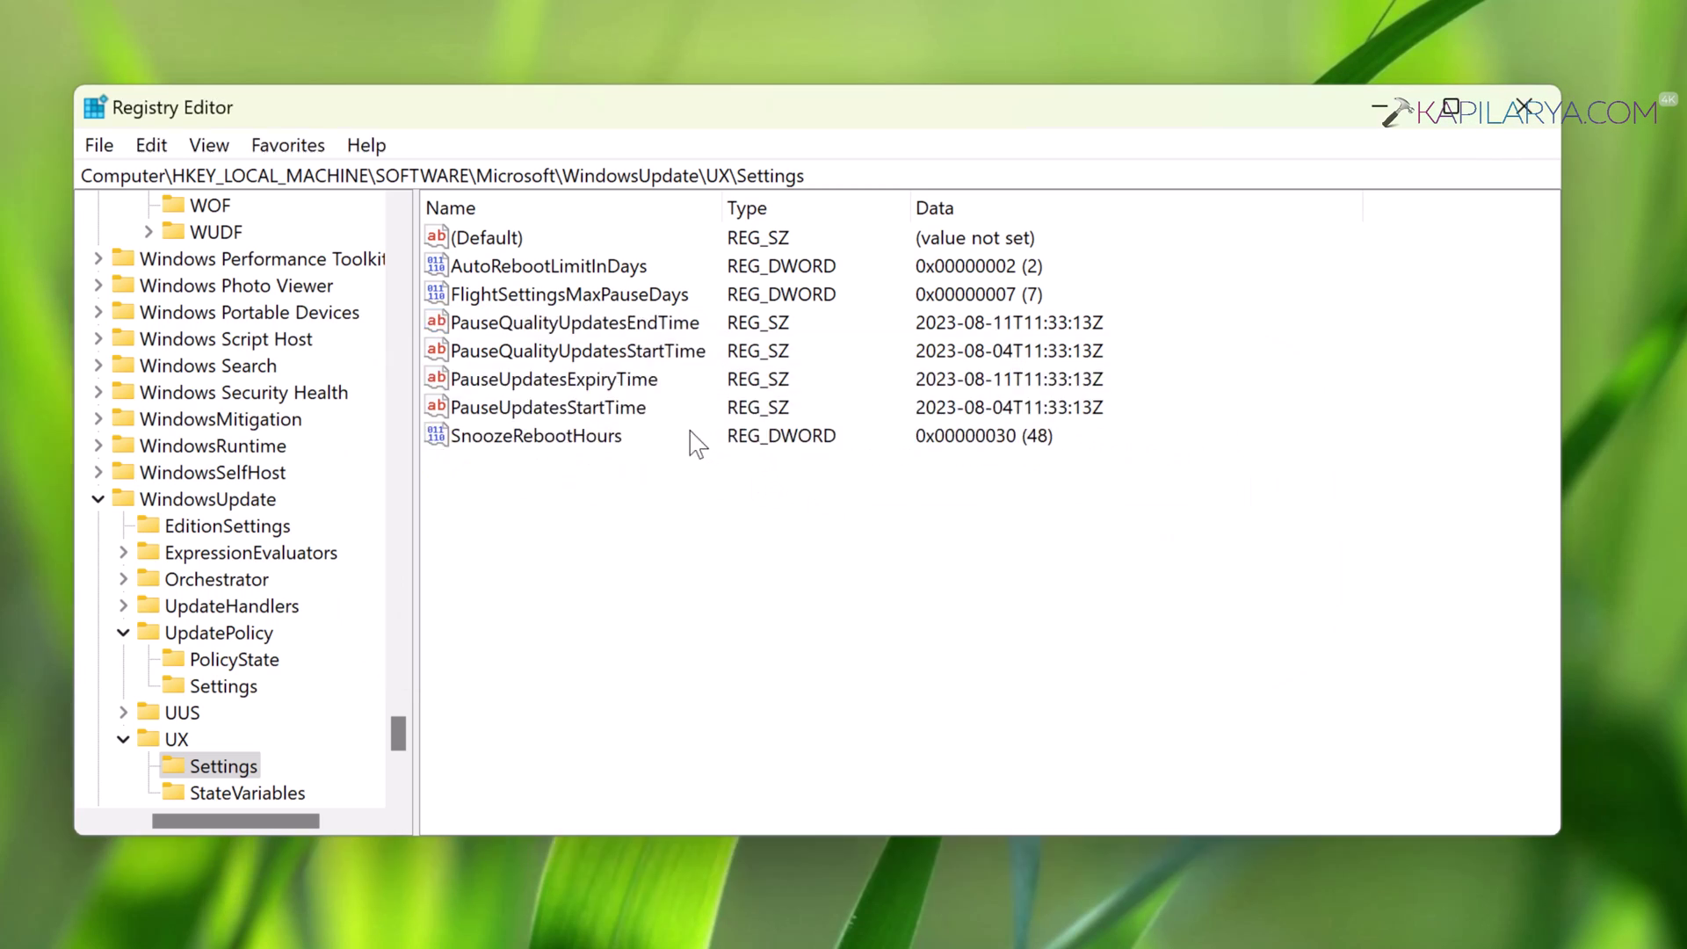
# - Delete PauseQualityUpdatesEndTime and PauseQualityUpdatesStartTime, and start deleting PauseUpdatesExpiryTime
pyautogui.rightClick(625, 326)
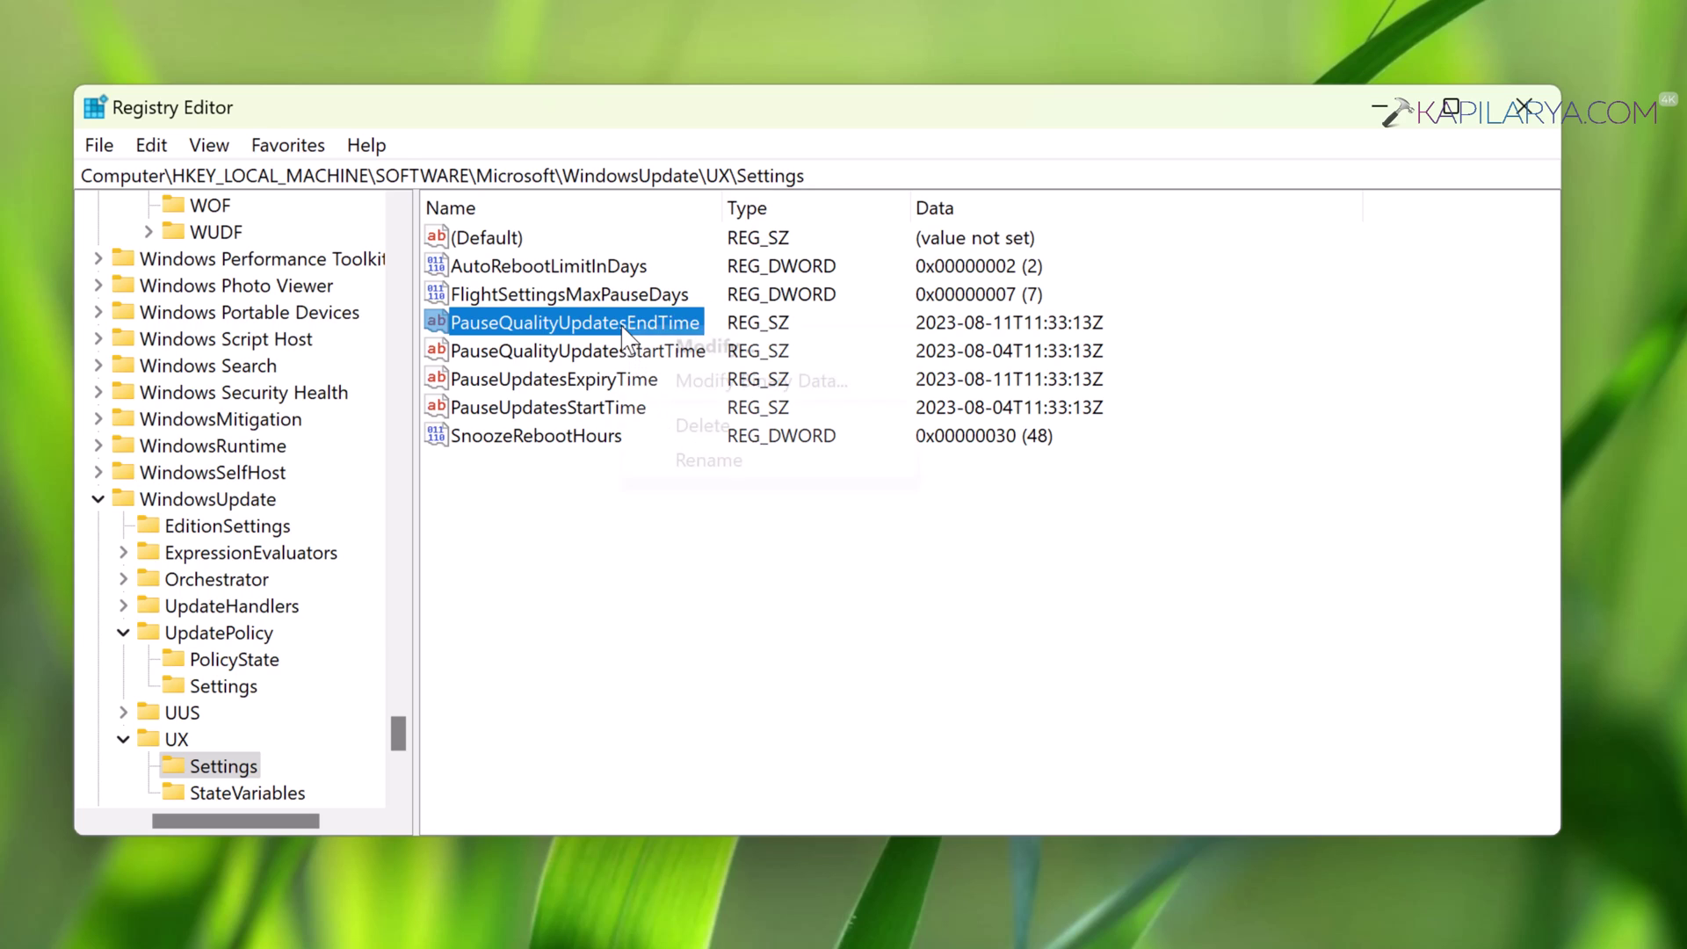
pyautogui.click(690, 429)
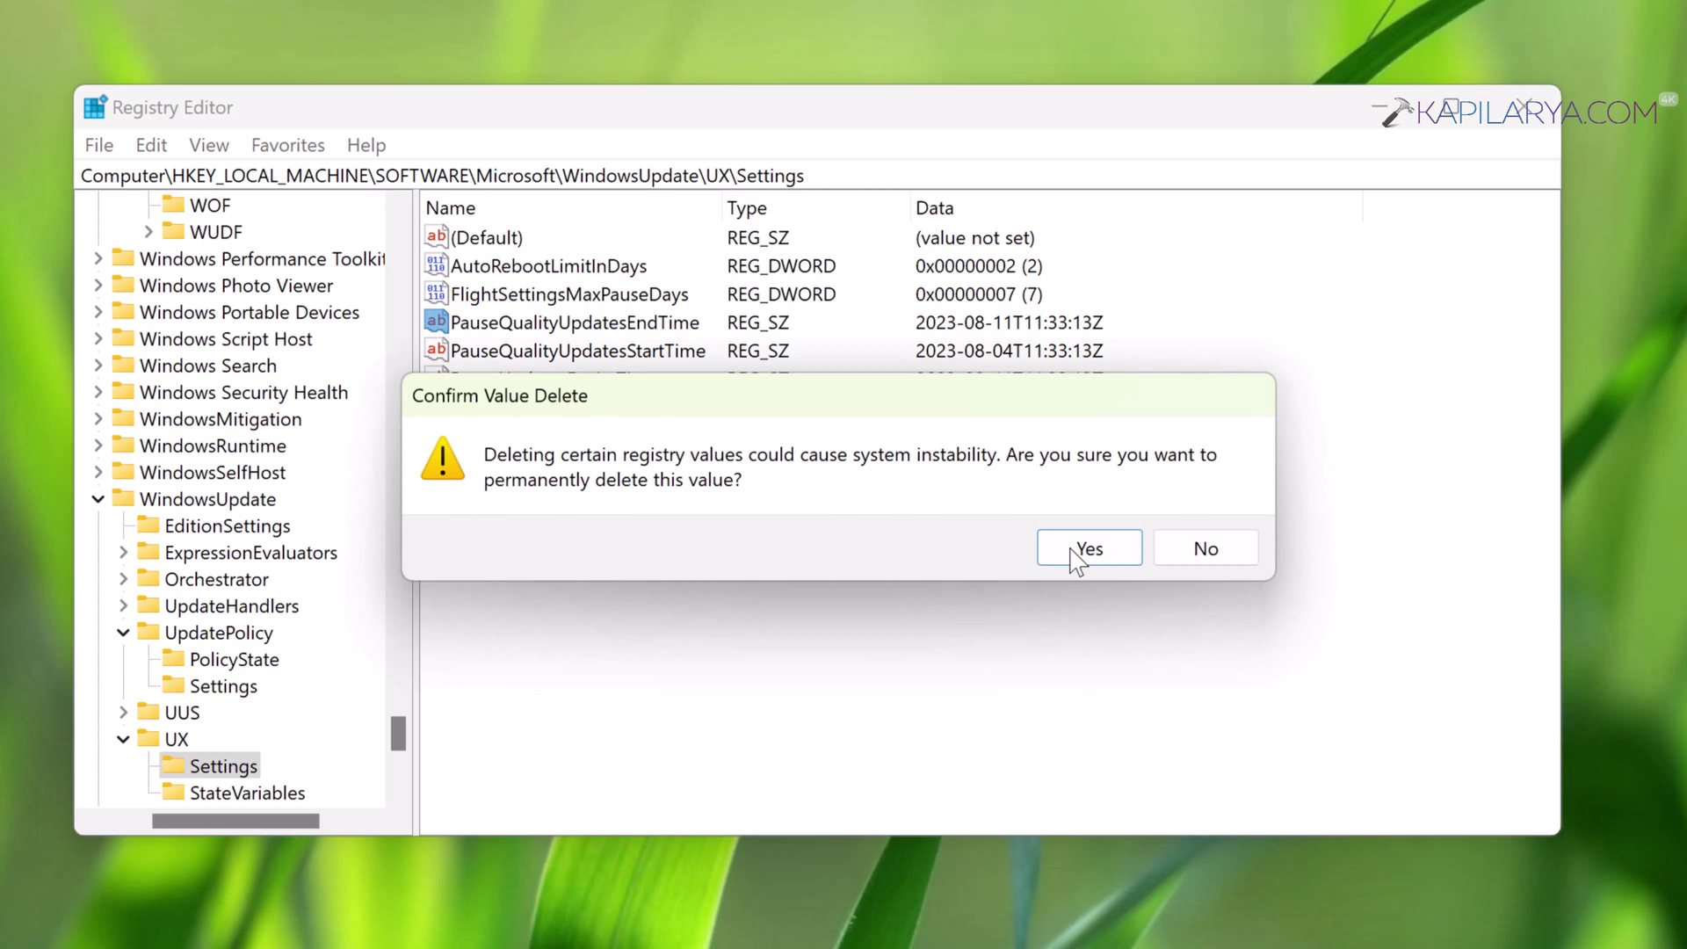
pyautogui.click(1074, 551)
pyautogui.rightClick(563, 325)
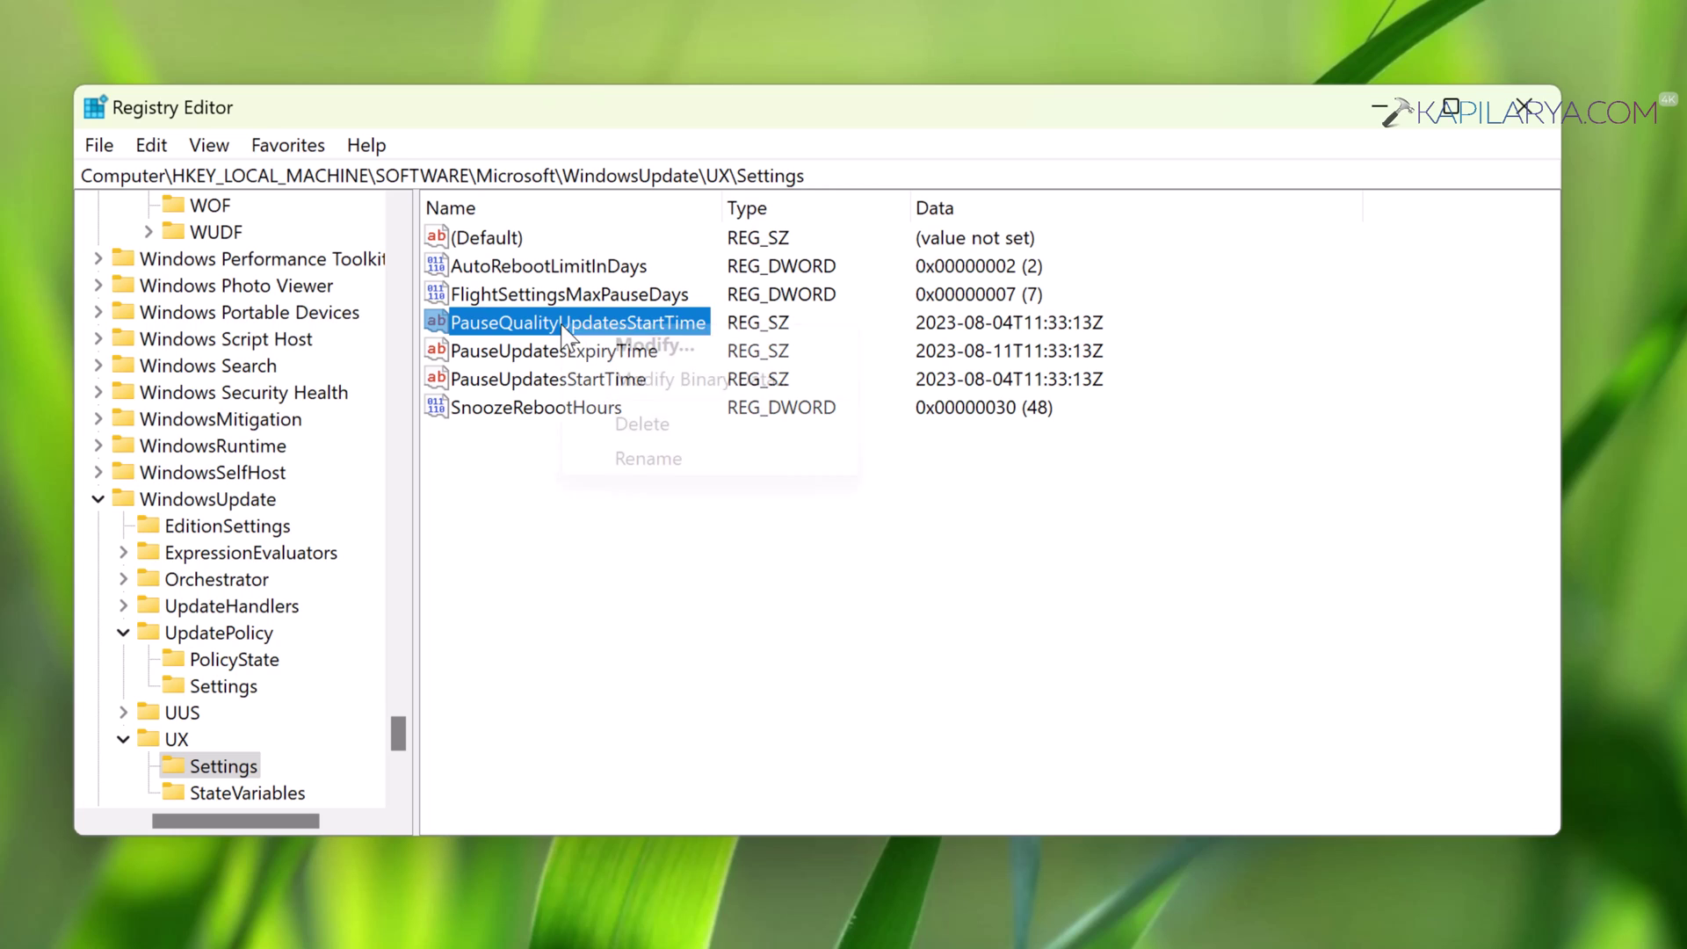
pyautogui.click(640, 425)
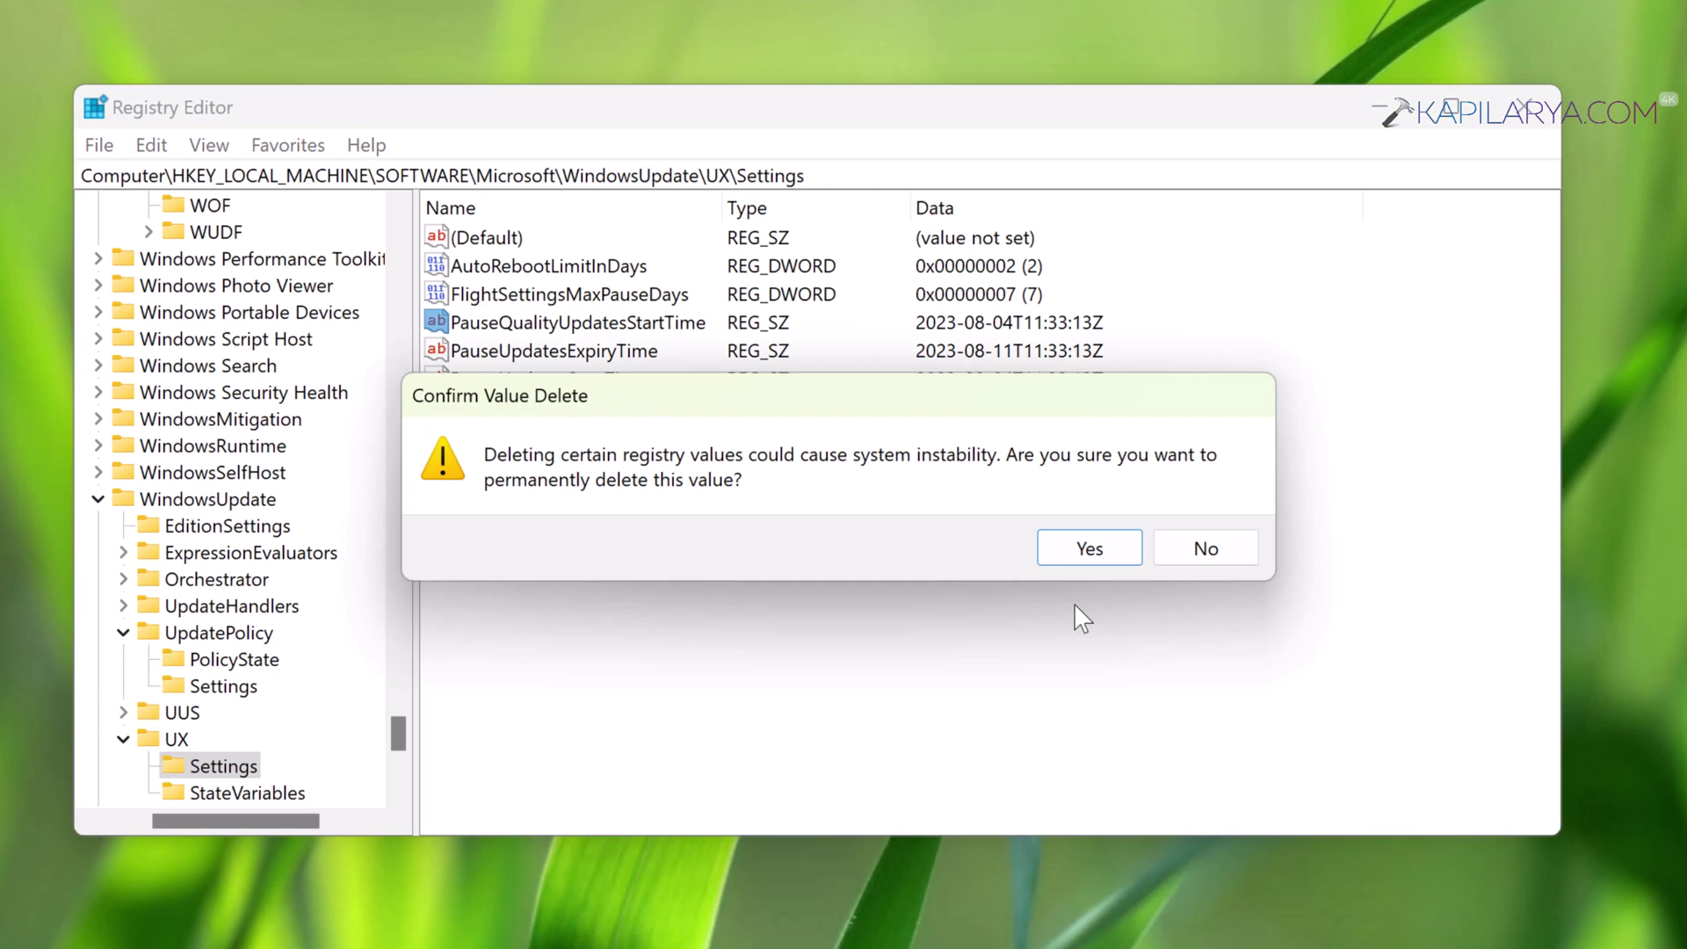
pyautogui.click(1087, 560)
pyautogui.rightClick(582, 332)
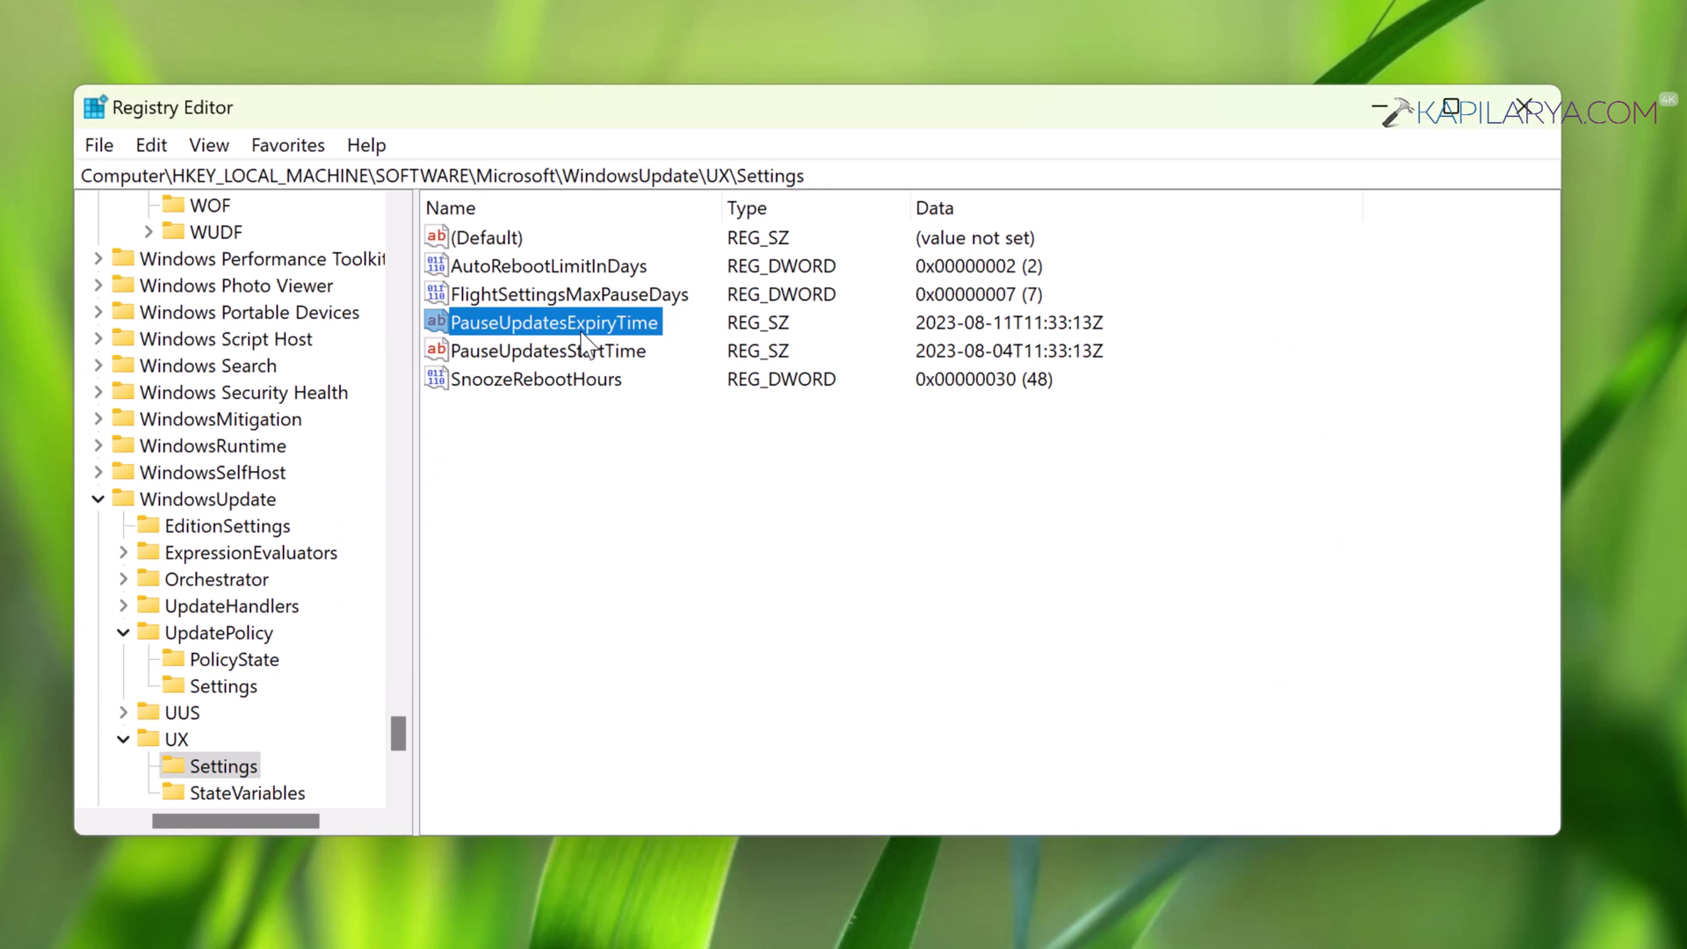
pyautogui.click(661, 431)
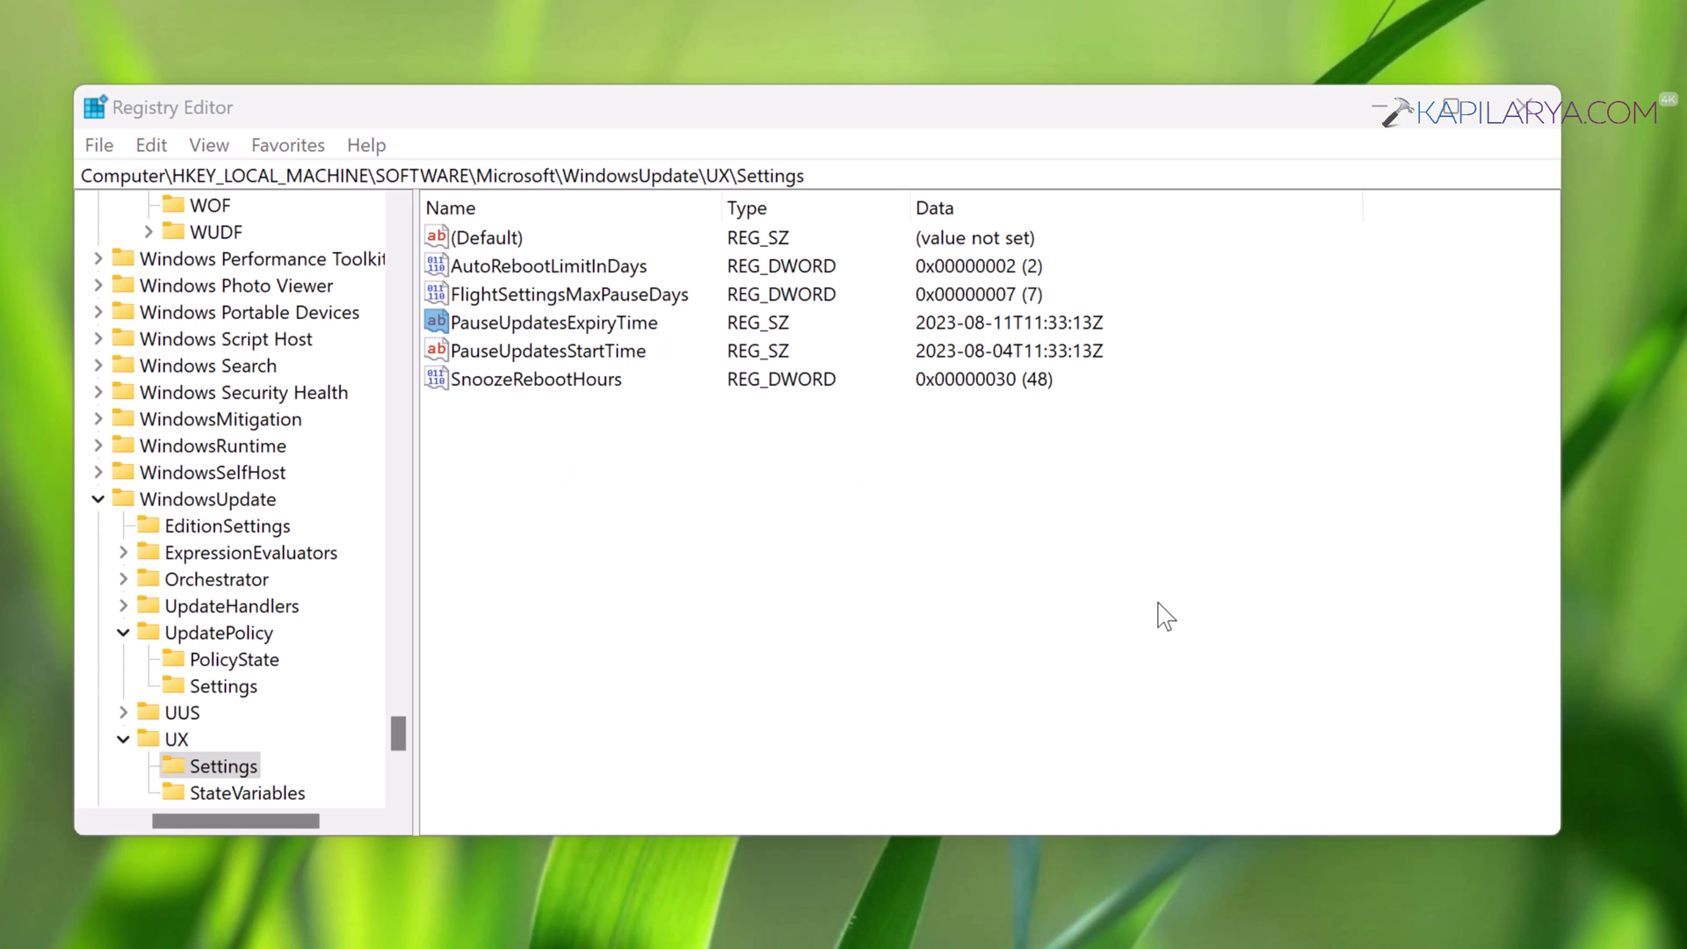
# - Confirm removal of PauseUpdatesExpiryTime and close Registry Editor
pyautogui.click(1100, 561)
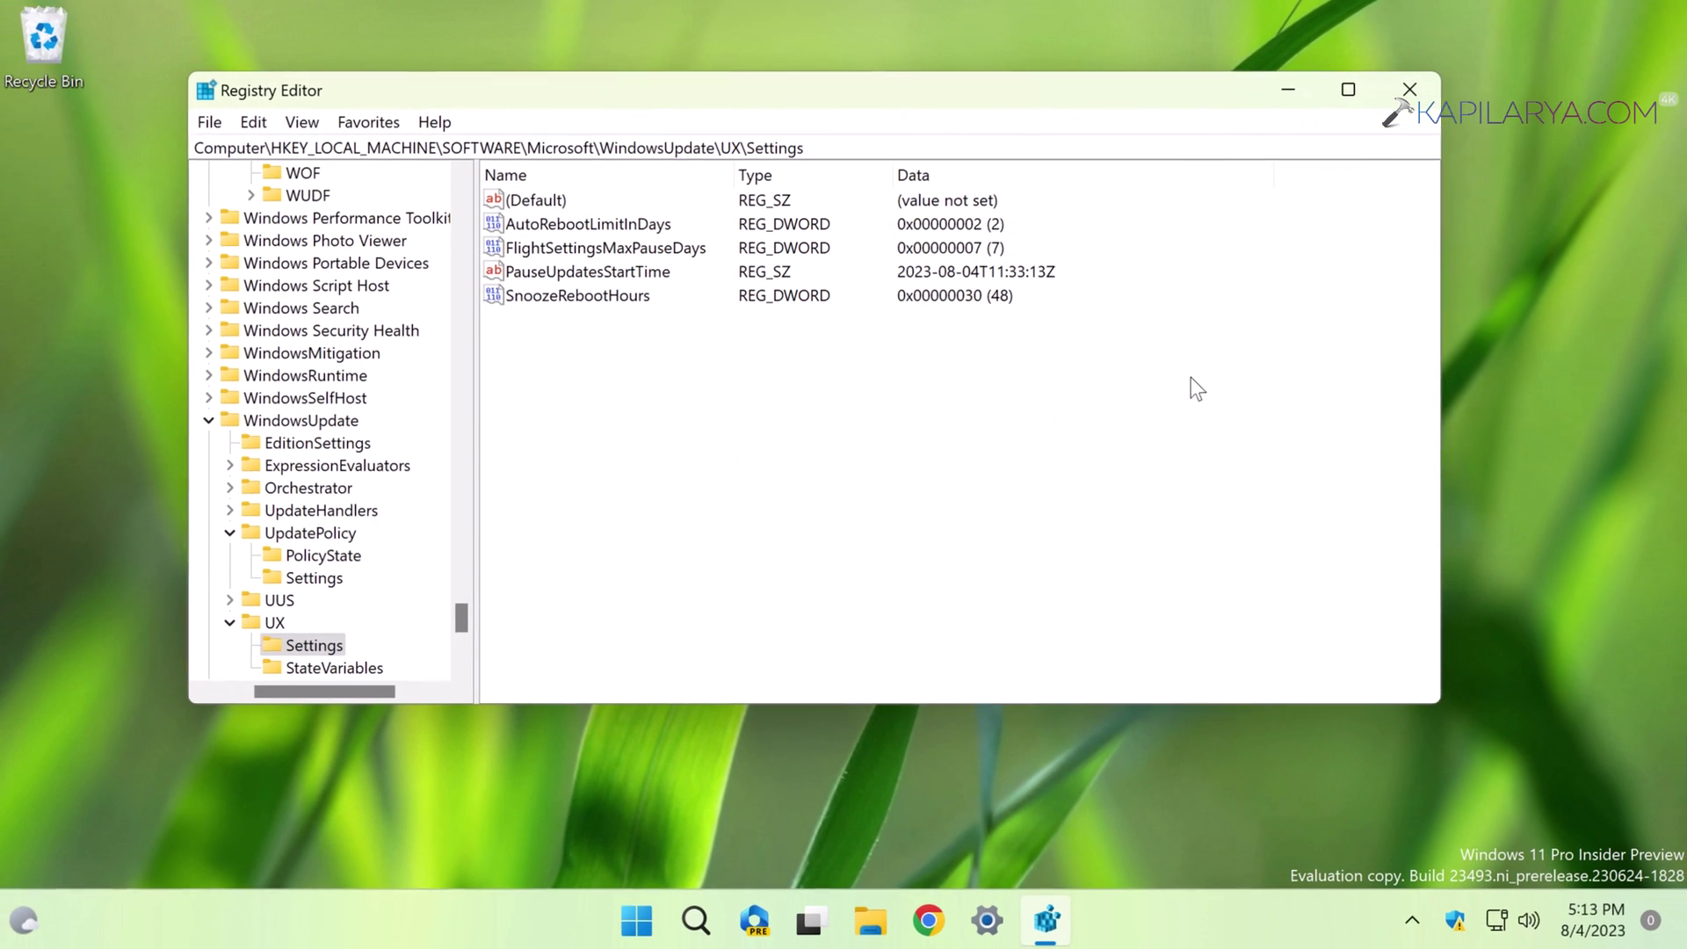
pyautogui.click(1408, 89)
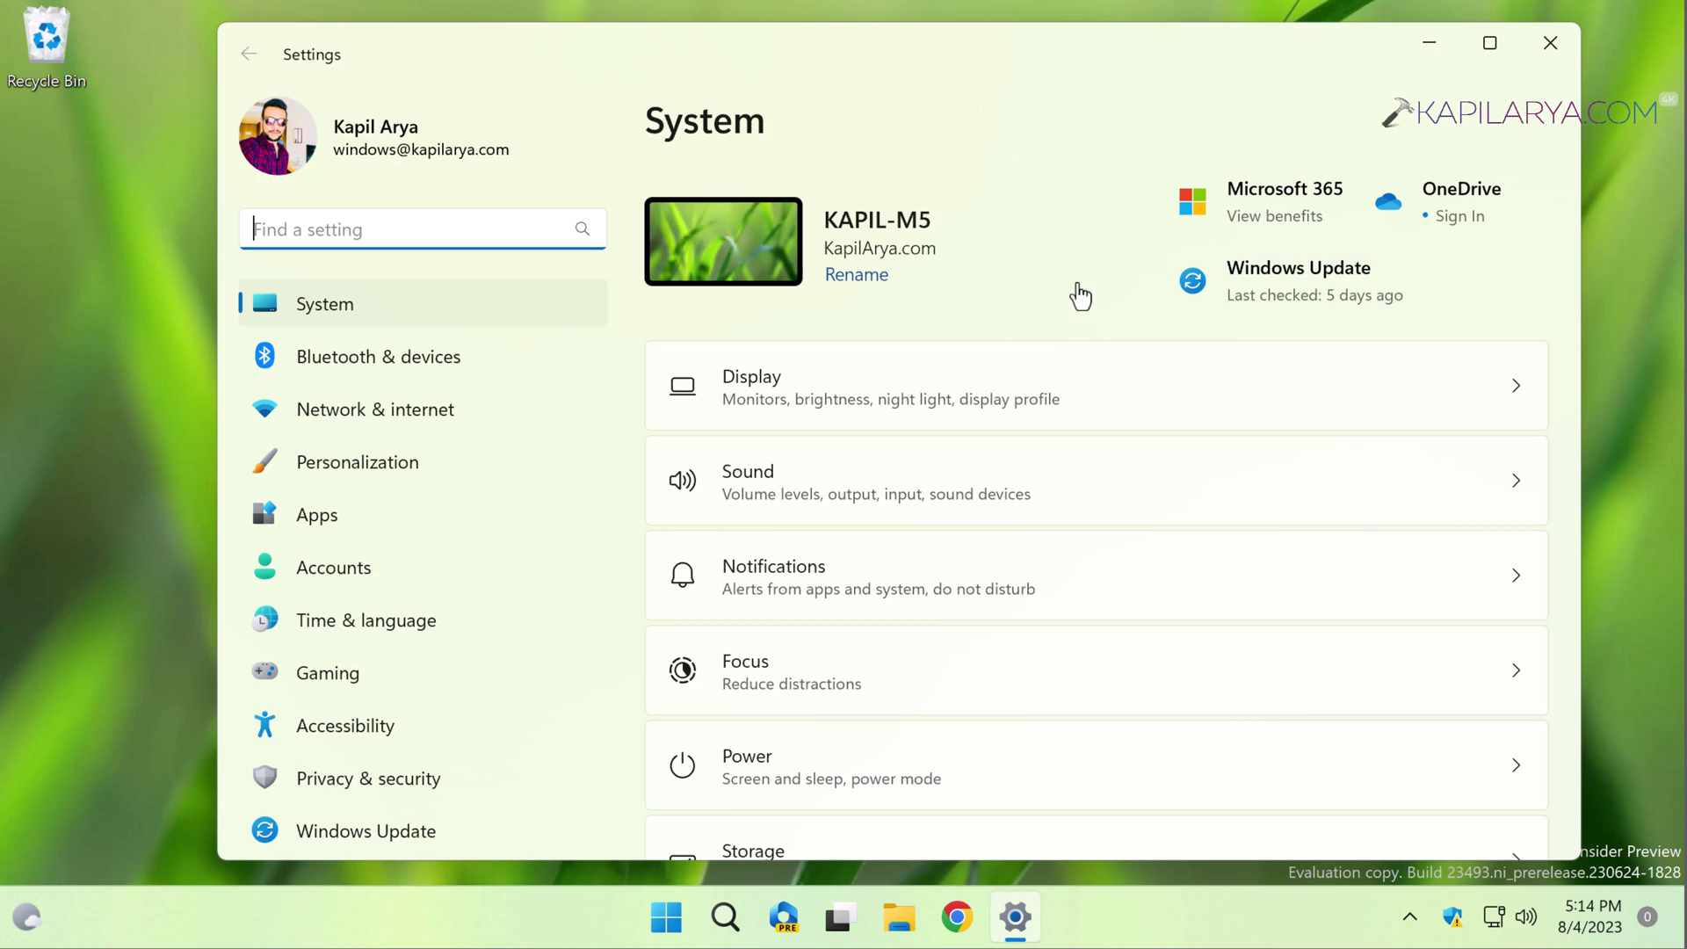
# - Switch from the System page to Windows Update using its tile
pyautogui.click(1251, 293)
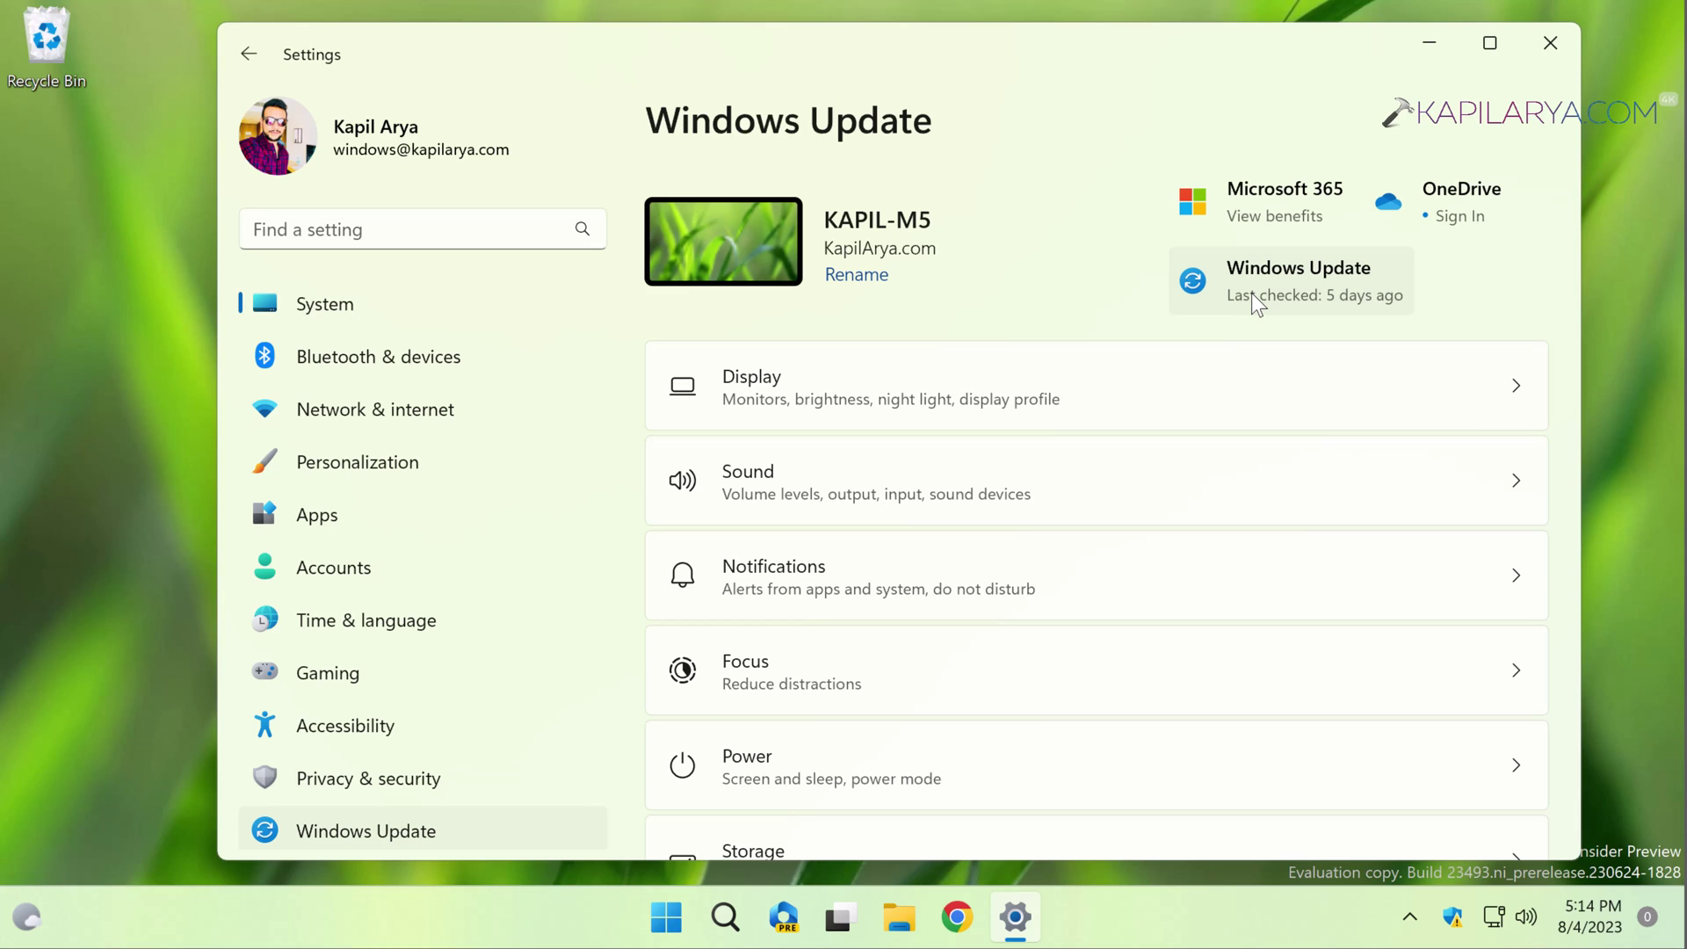